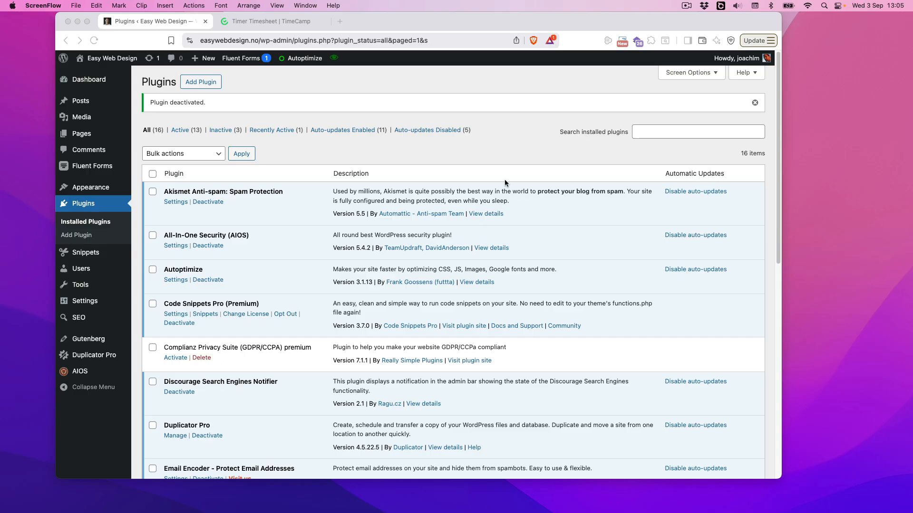
Step: Search the WordPress plugin directory for "fluent boards"
click(509, 154)
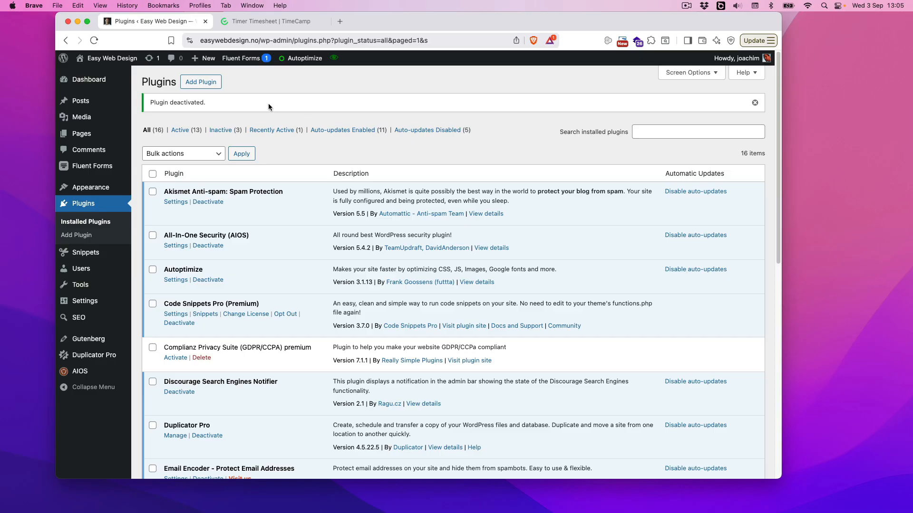
click(201, 84)
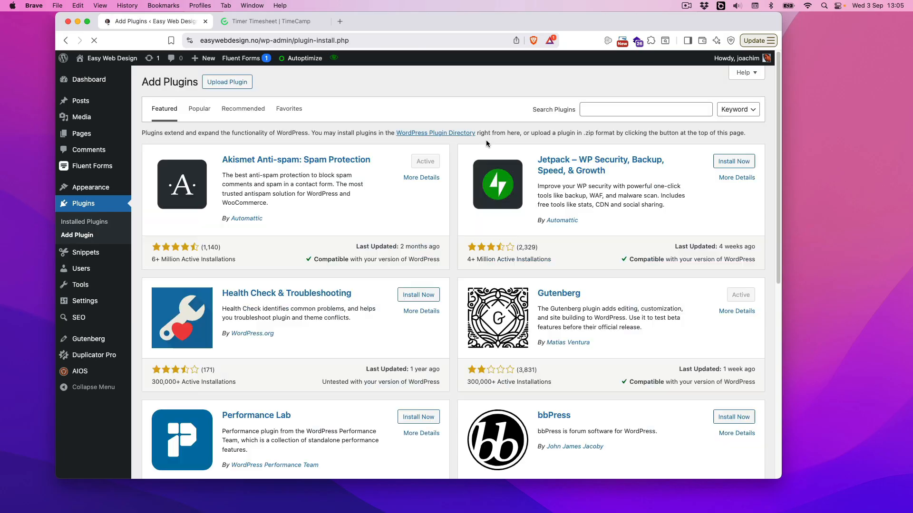
click(599, 110)
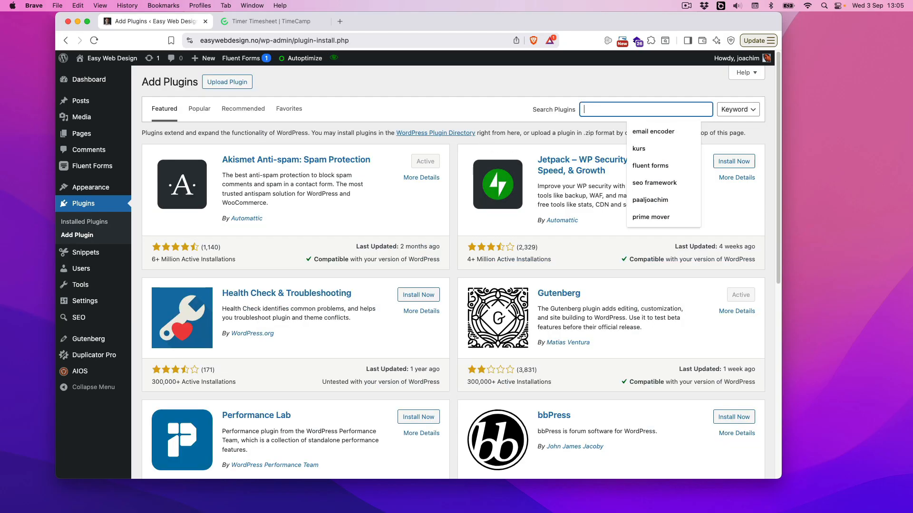
text(fluent b)
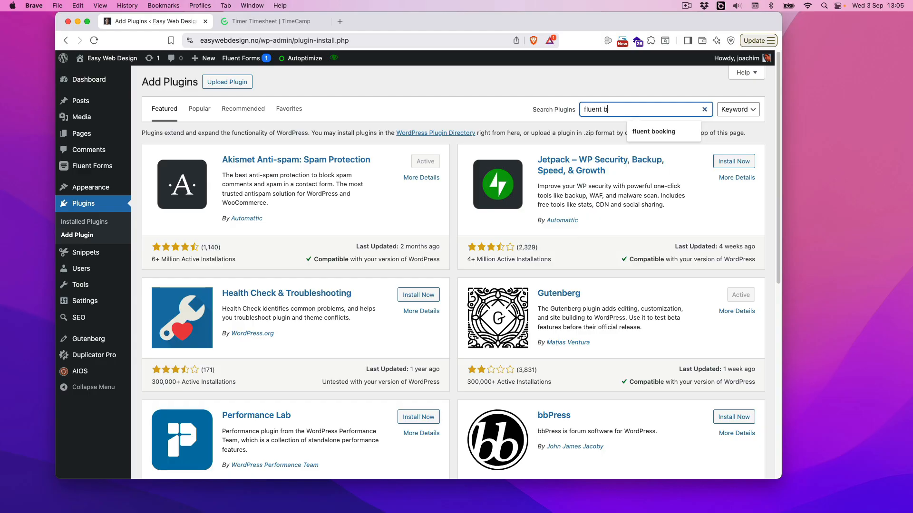
text(oards)
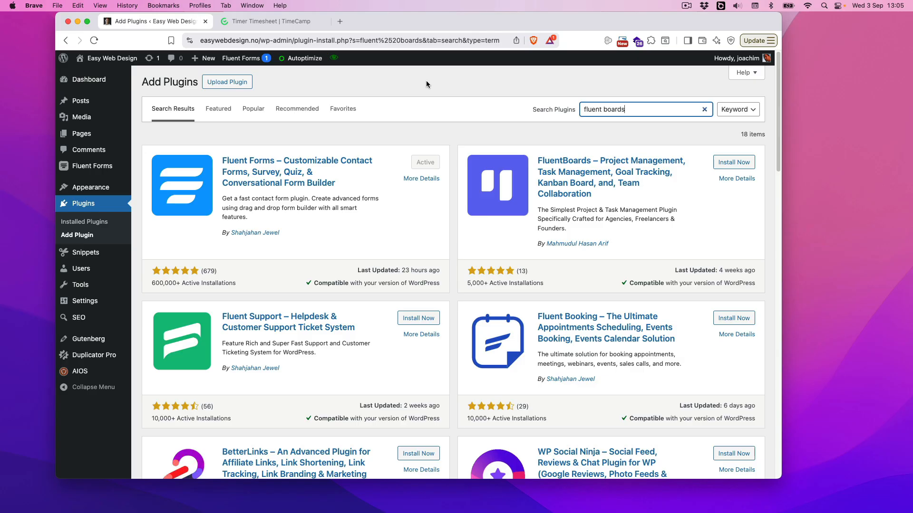
Step: View the TimeCamp timesheet page and return to the WordPress plugin search results
click(280, 26)
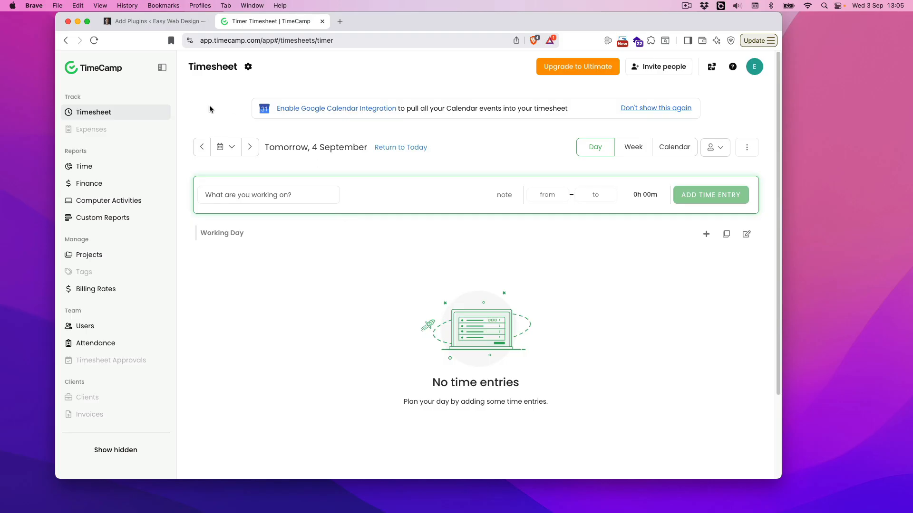
click(157, 24)
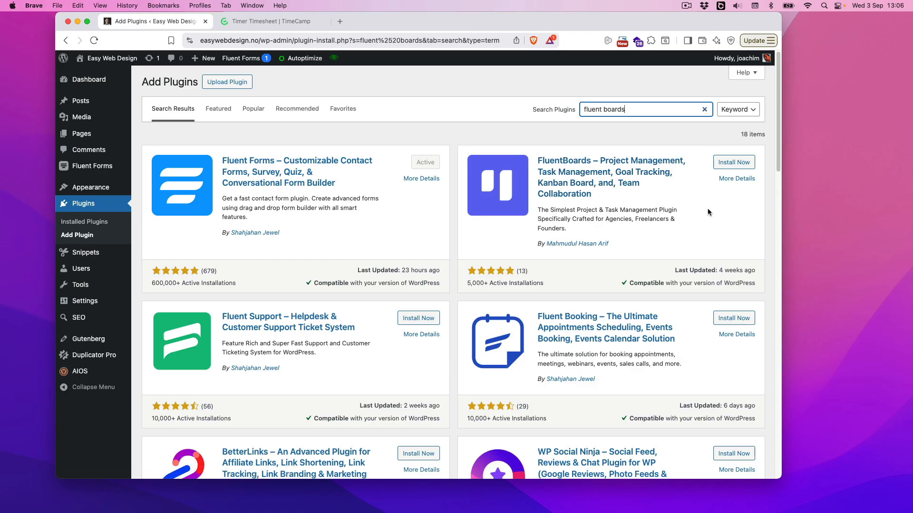
Step: Install and activate the FluentBoards plugin, and look it up in the list of installed plugins
click(732, 162)
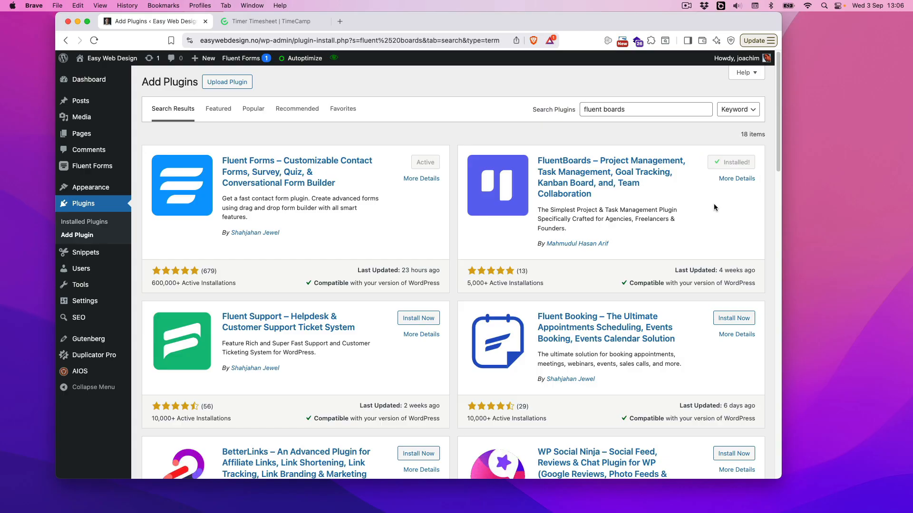
click(738, 162)
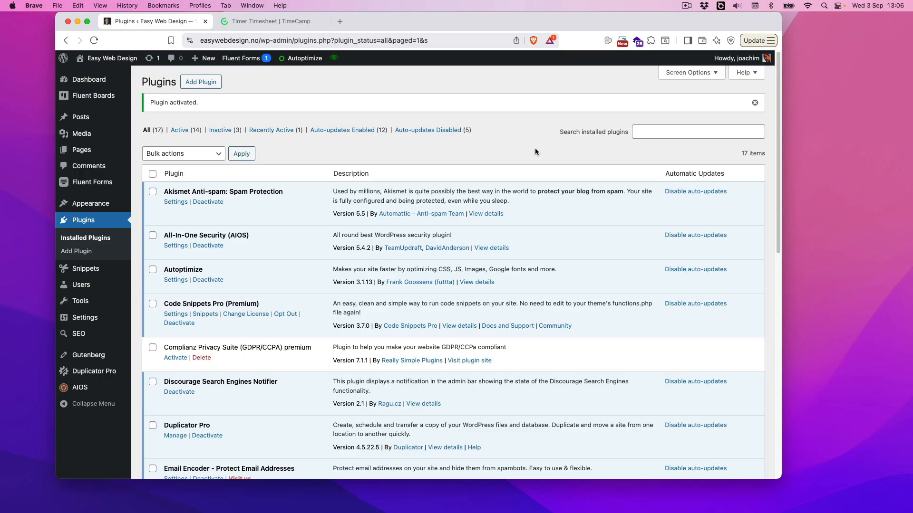
scroll(519, 305, down, 5)
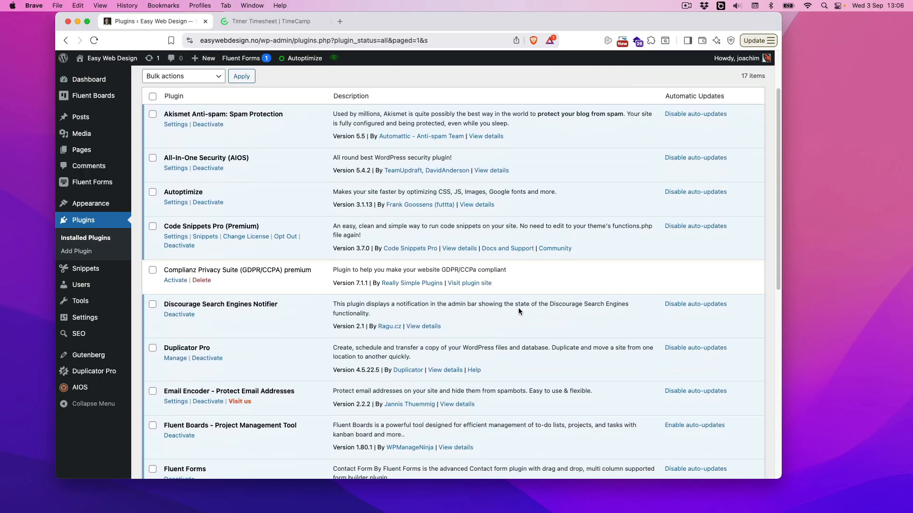
scroll(518, 309, down, 2)
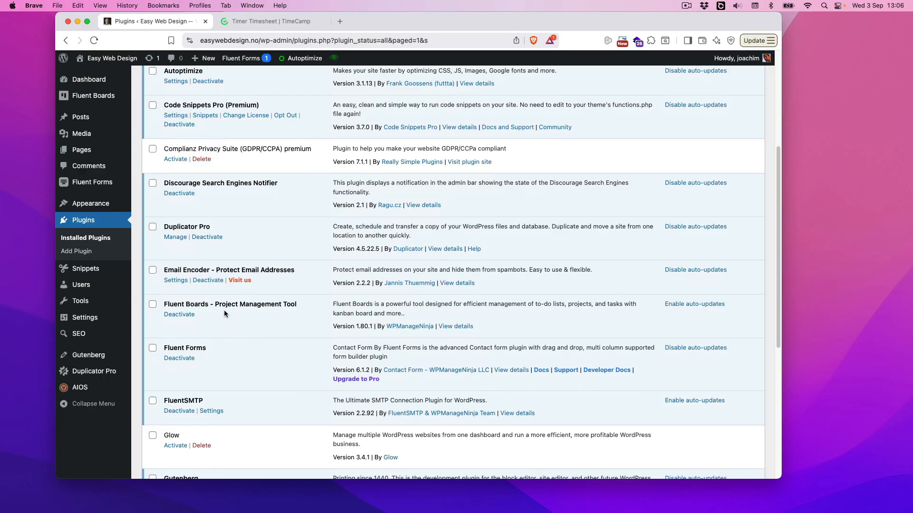
scroll(275, 324, up, 7)
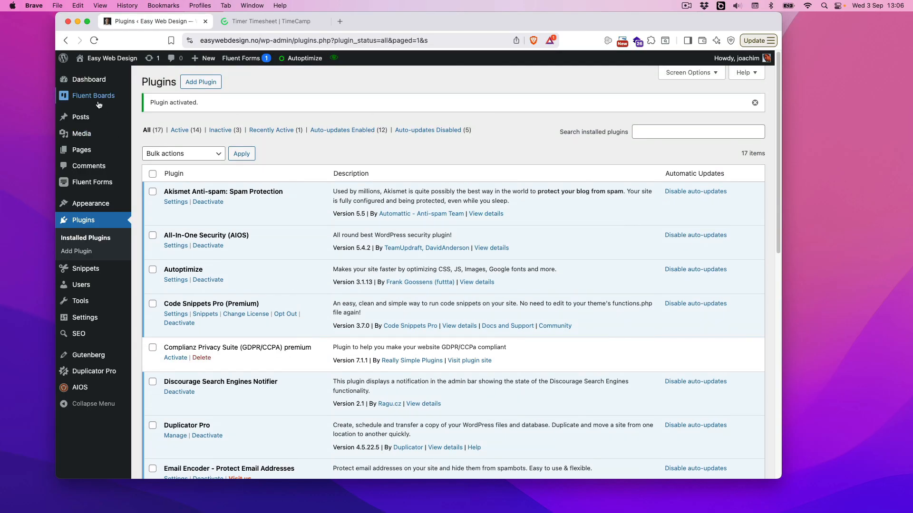
Step: Open Fluent Boards in the WordPress admin, view its community page, and return to the board onboarding
mouse_move(99, 105)
click(154, 100)
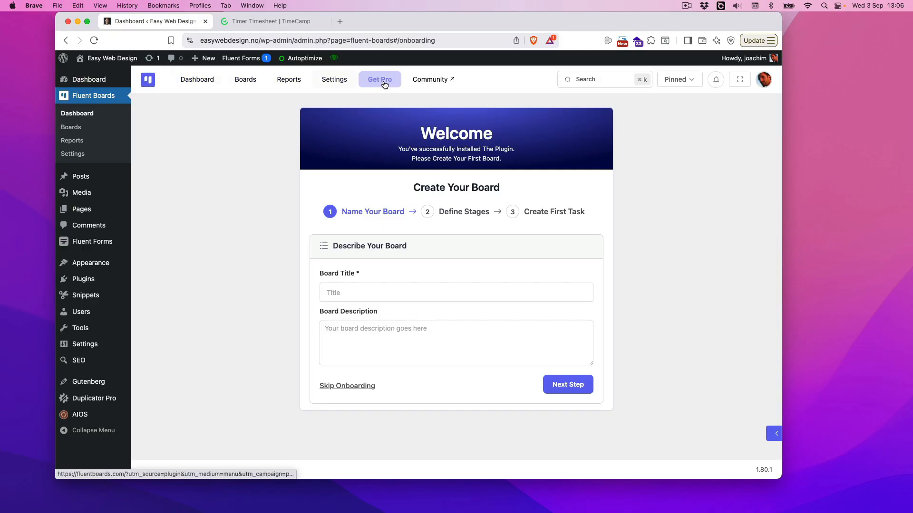
click(446, 83)
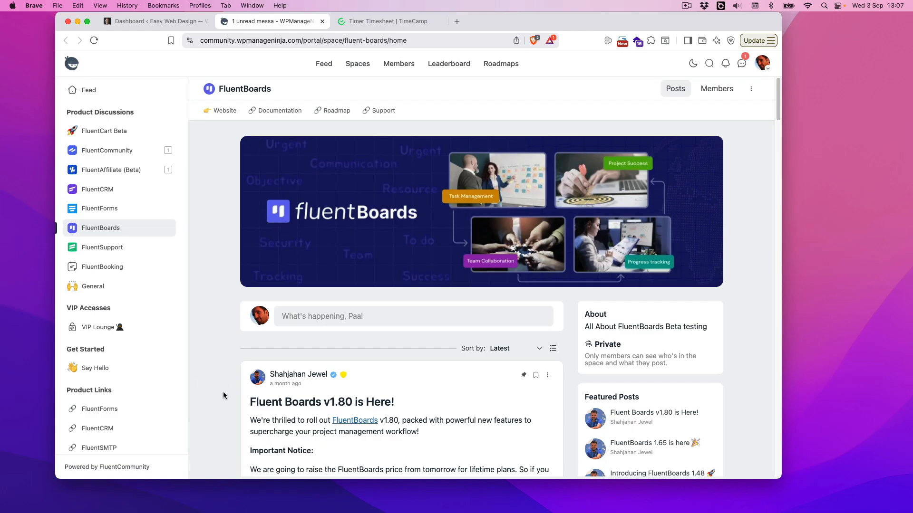
click(161, 22)
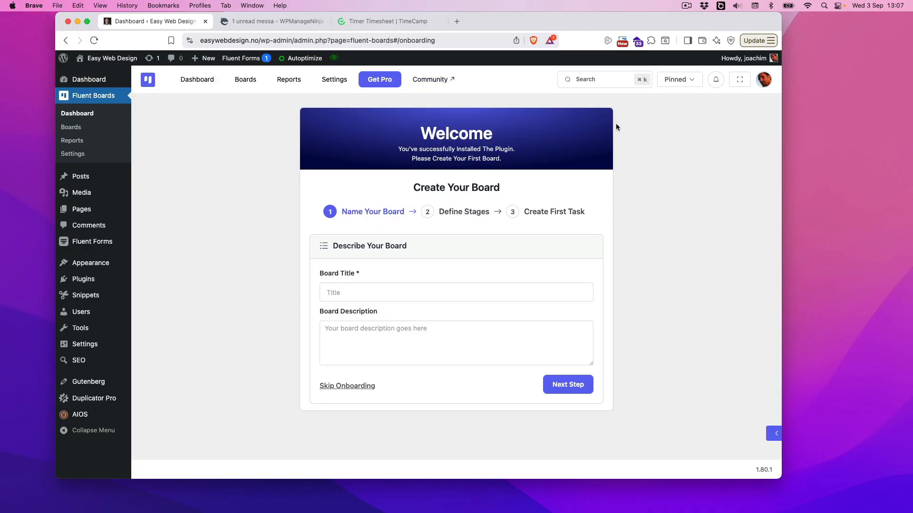
Step: Title the first board "Easywebdesigntutorials", describe it as "Notes for future tutorials", and continue to the stages
mouse_move(691, 83)
click(354, 295)
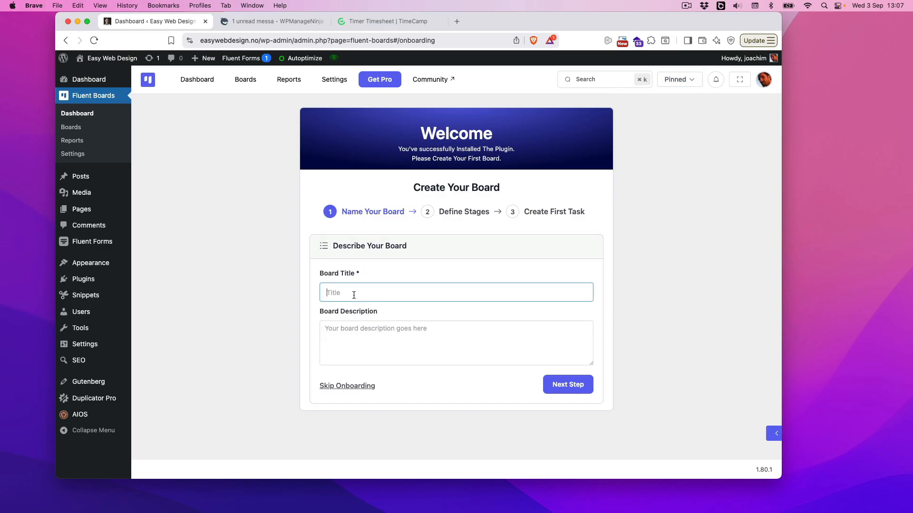
text(Easywebdesigntutorials)
click(343, 327)
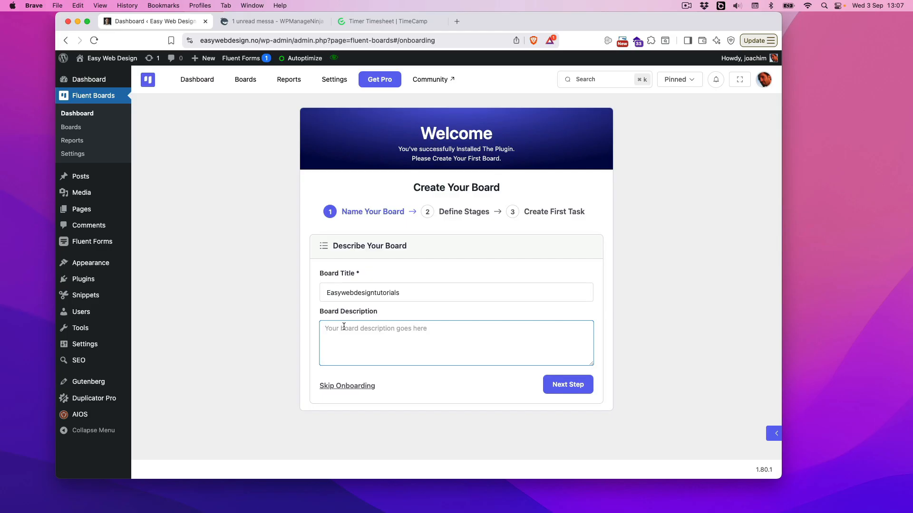
text(Notes for fugure)
key(BackSpace)
key(BackSpace)
key(BackSpace)
key(BackSpace)
text(ture tutorials)
click(570, 385)
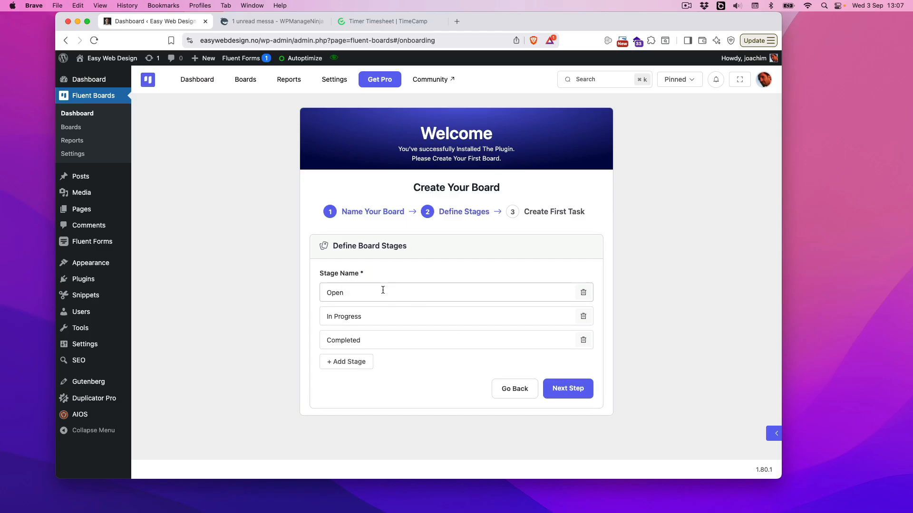
Step: Review the board stages Open, In Progress and Completed, keep them as they are, and continue to the first task
click(459, 294)
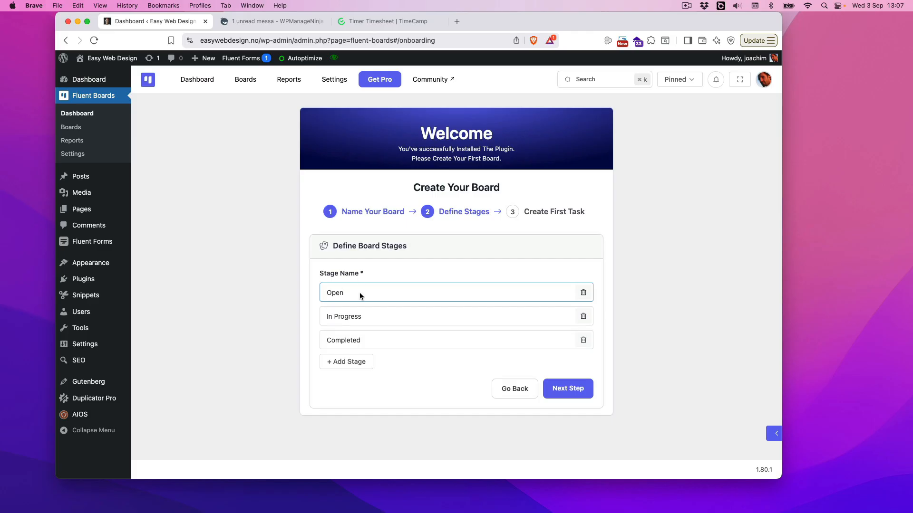
click(365, 317)
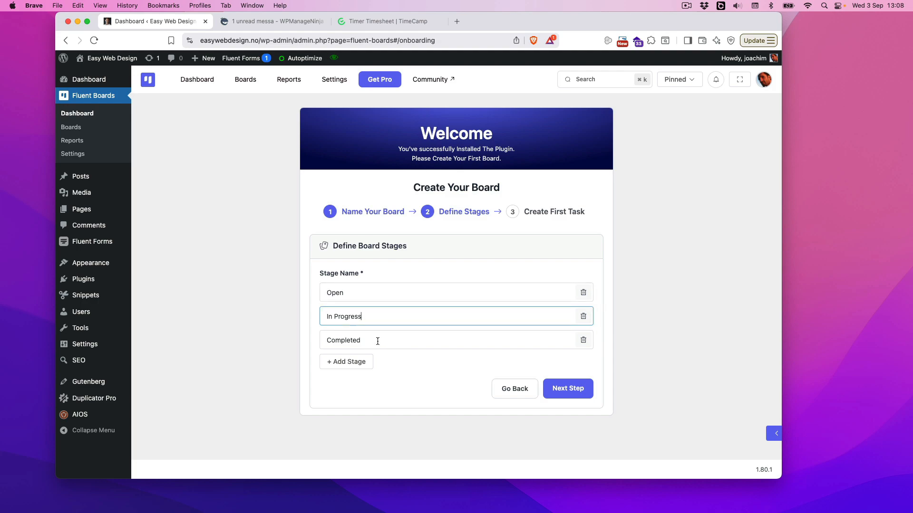
click(361, 294)
double_click(360, 294)
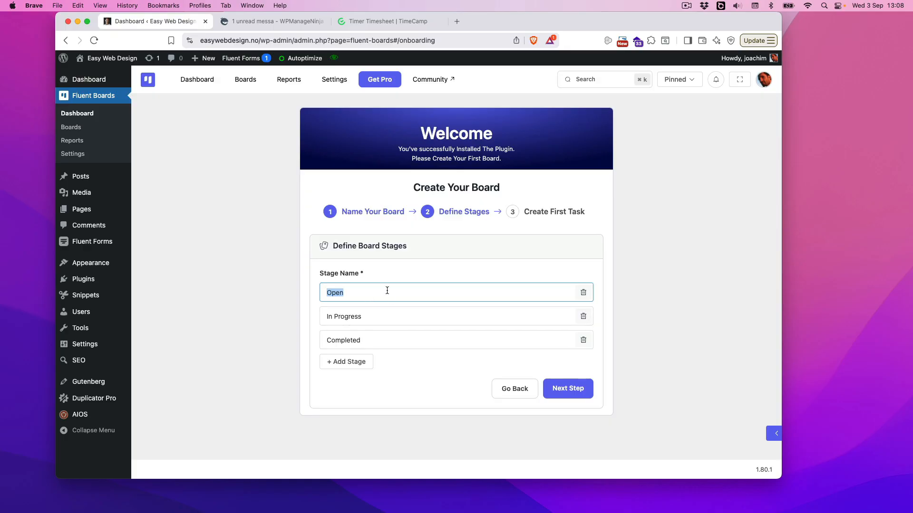
click(371, 294)
click(384, 317)
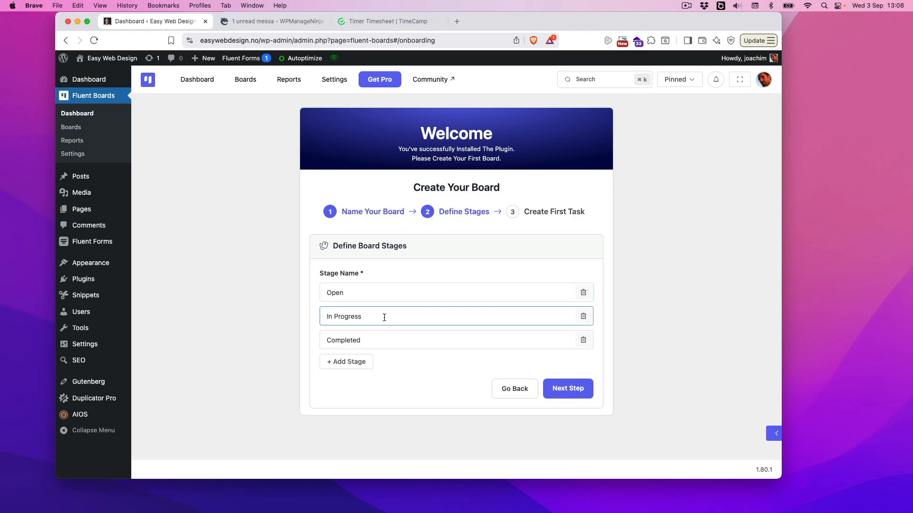
click(381, 343)
click(375, 292)
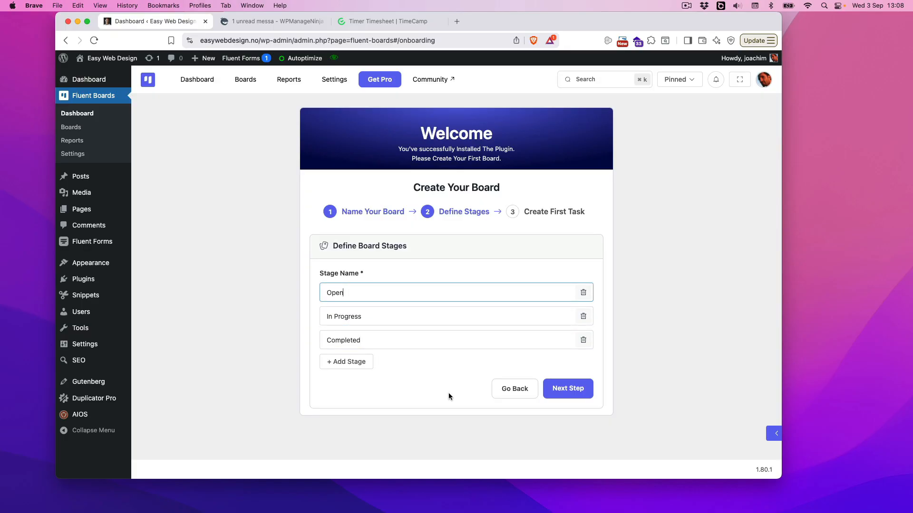
click(562, 392)
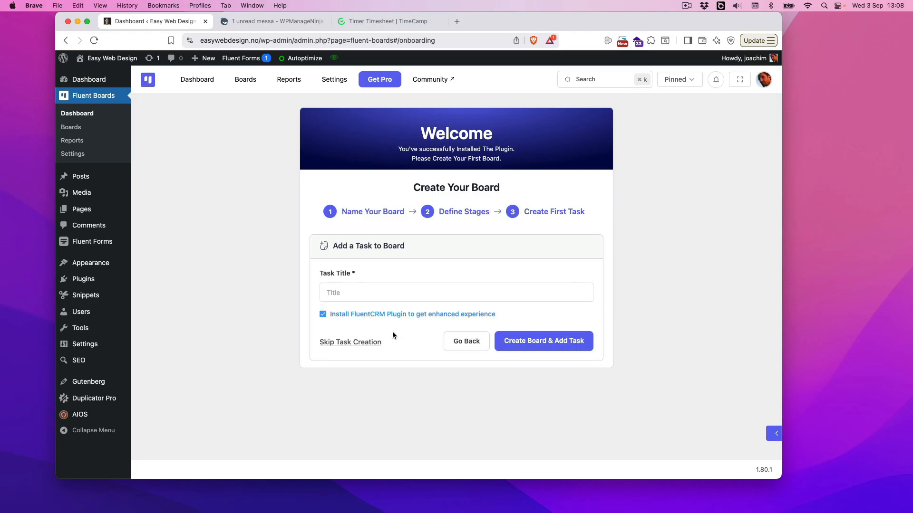
Step: Title the first task "Fluent Boards tutorial", turn off the FluentCRM plugin installation, and create the board with this task
click(337, 292)
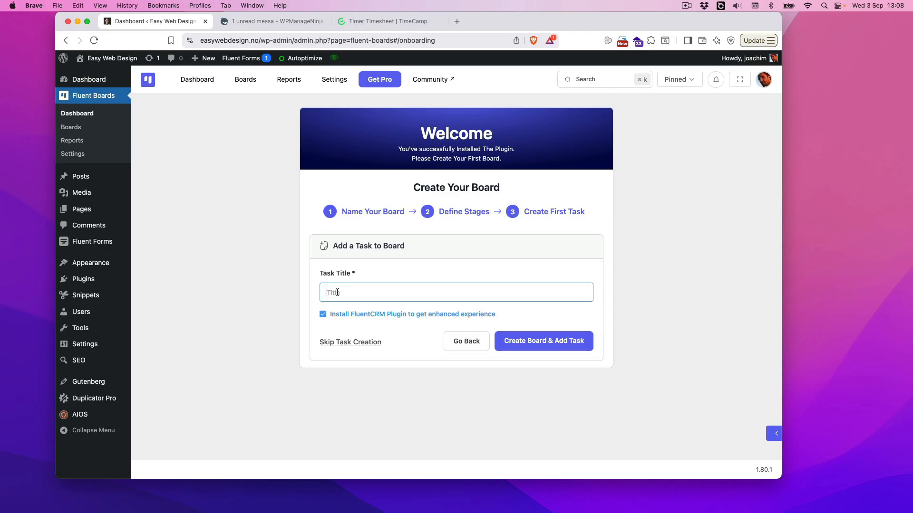
text(Fluent Boards tutorial)
click(432, 315)
click(433, 316)
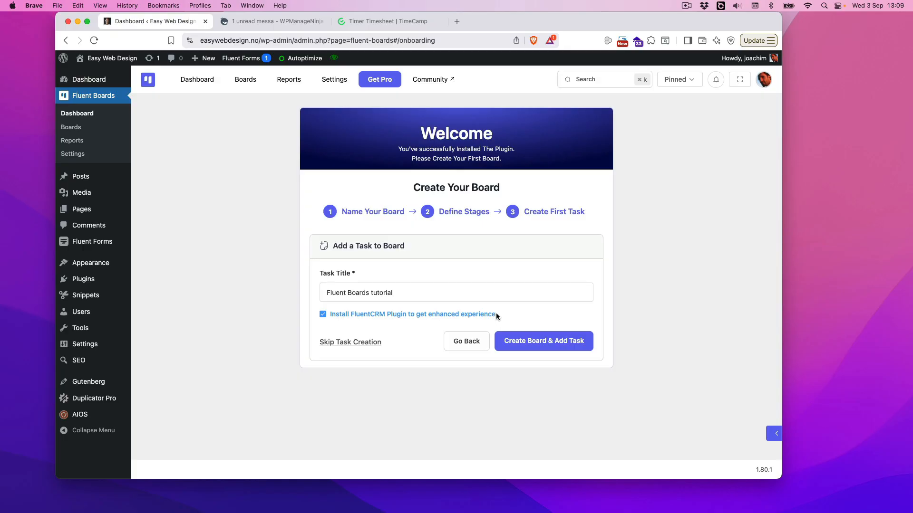
click(349, 317)
click(534, 340)
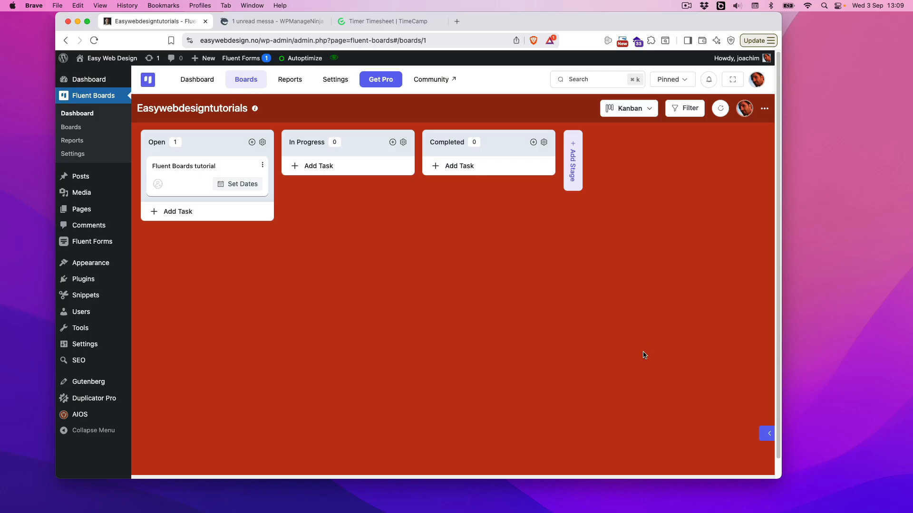
Step: Preview the new board in List view and return it to Kanban view
click(648, 111)
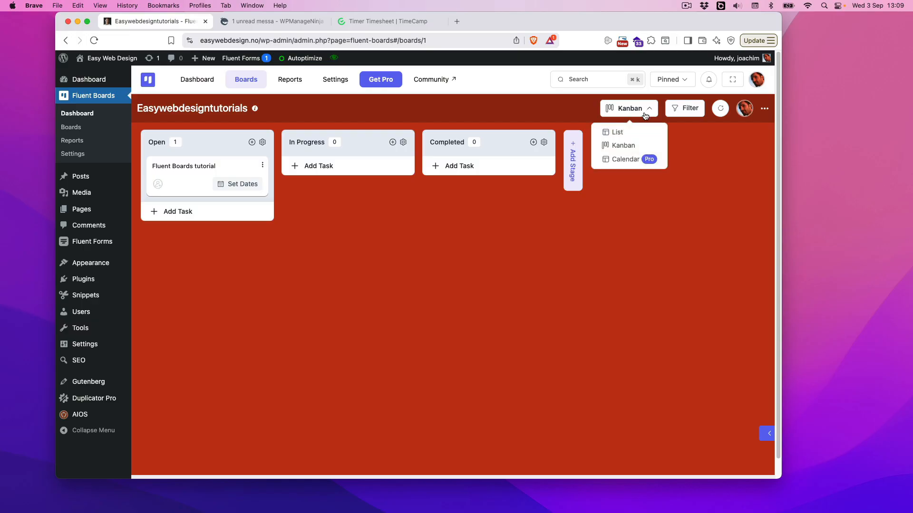
click(630, 132)
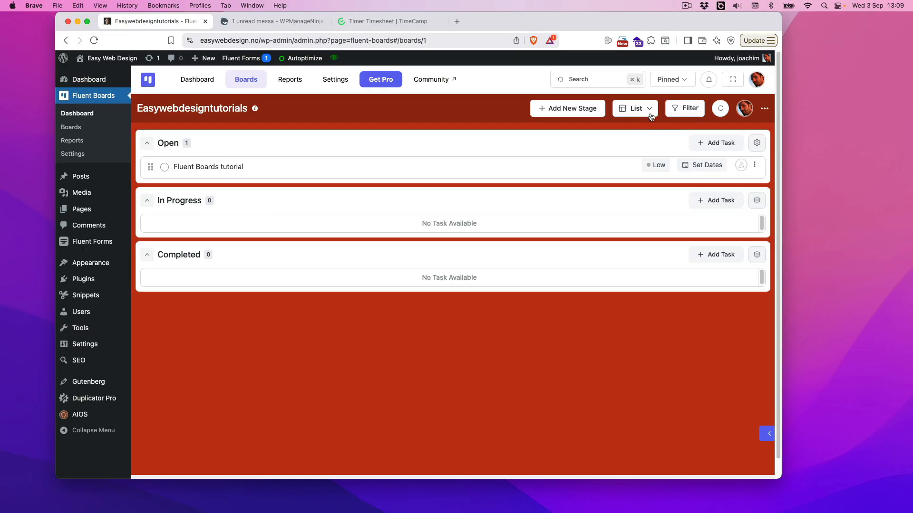
click(648, 112)
click(639, 146)
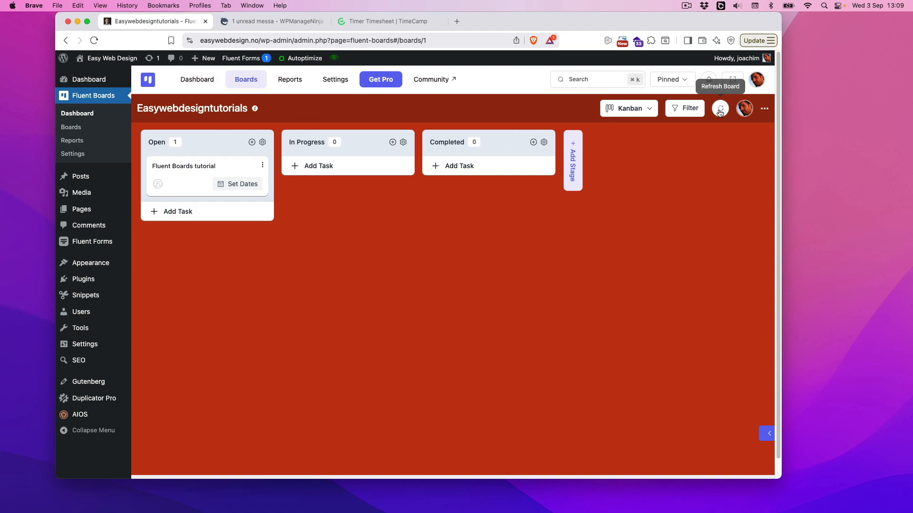
Step: Examine the board's information and its activity log, and return to the board menu
click(765, 110)
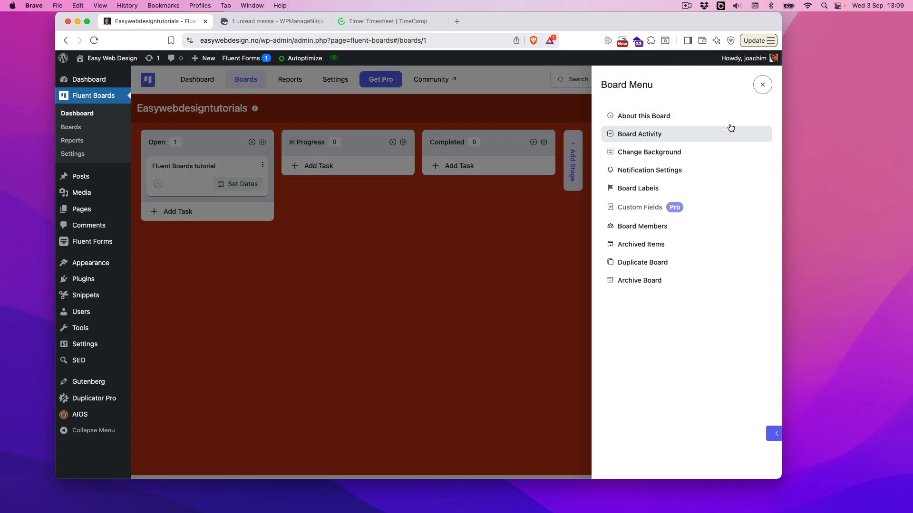
click(721, 117)
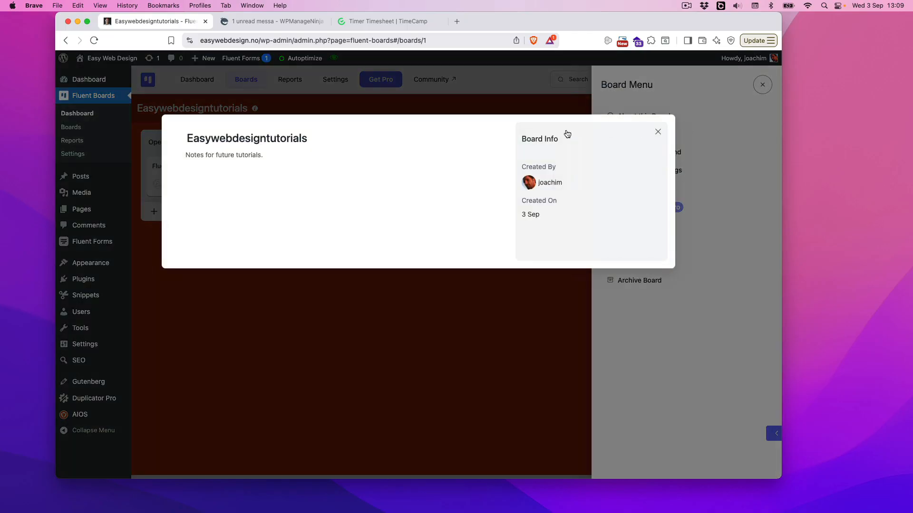
click(660, 134)
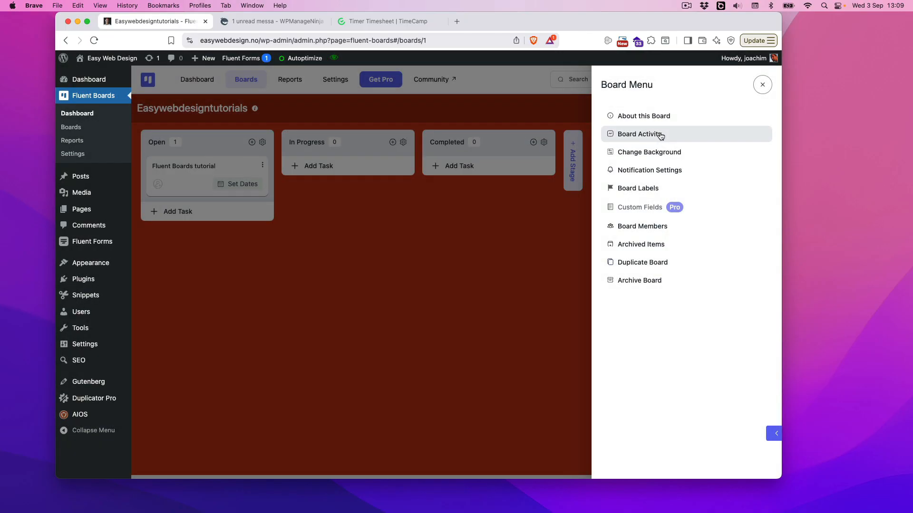
click(712, 137)
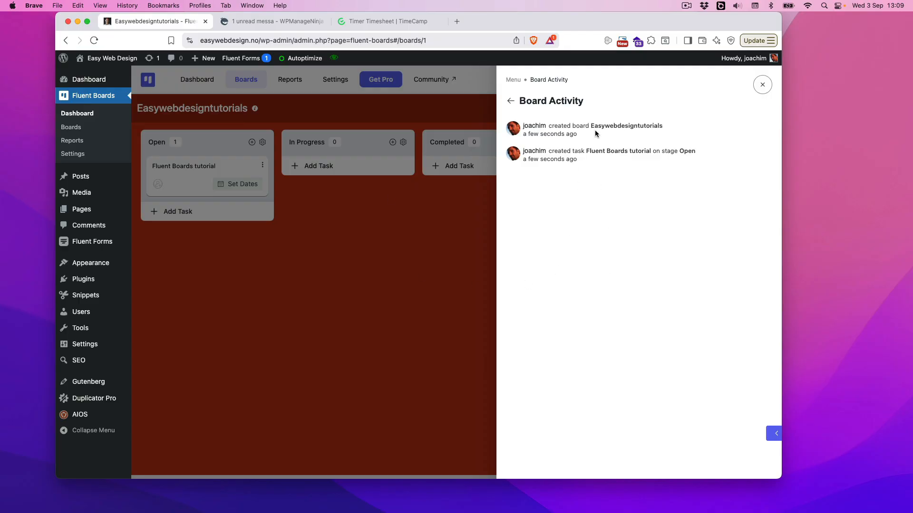
click(511, 102)
Step: Open the board's background options and try the grey, pink, turquoise, indigo and blue solid colours, ending on light grey
click(638, 151)
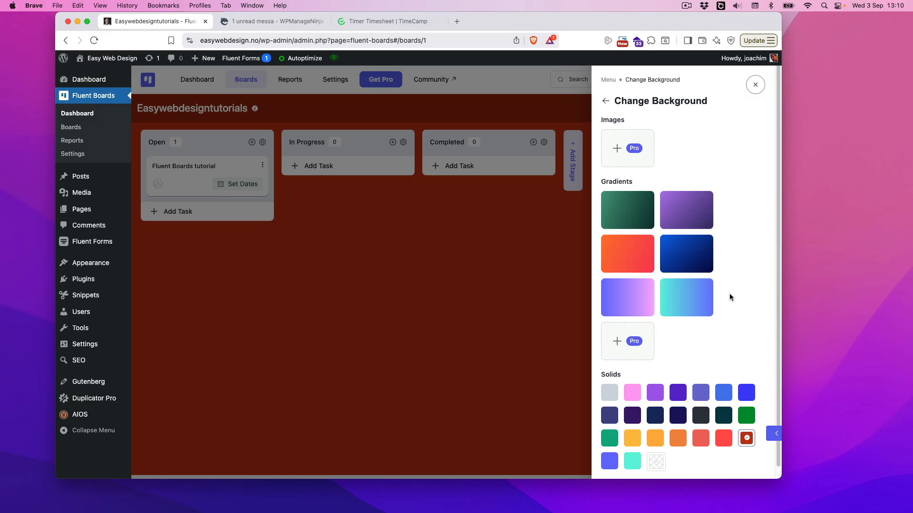
scroll(729, 292, down, 1)
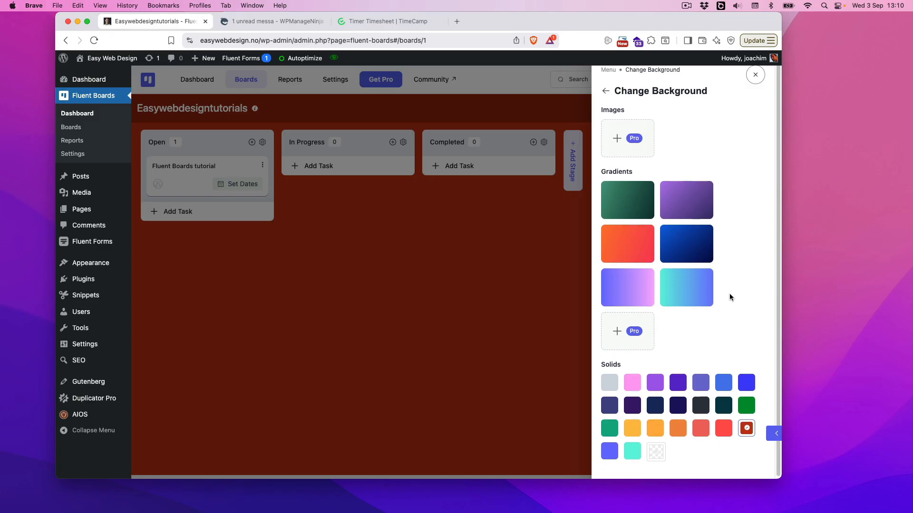
click(611, 387)
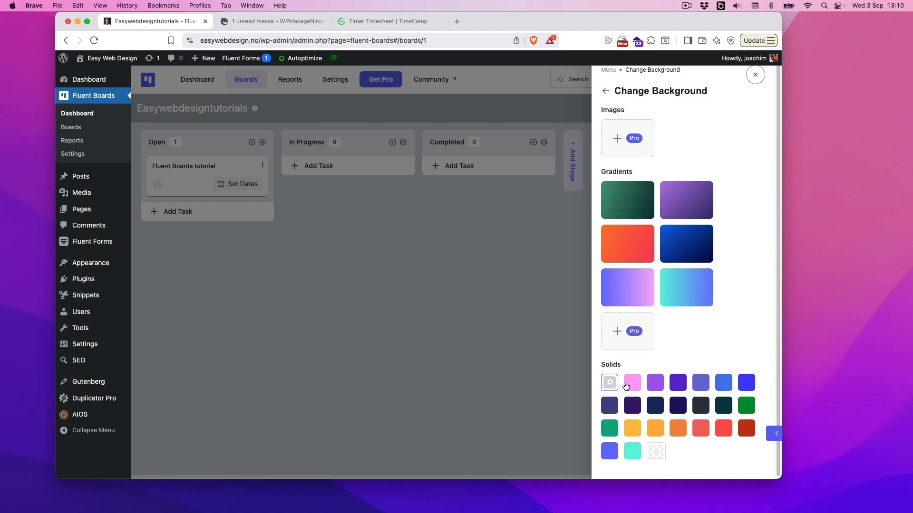
click(632, 385)
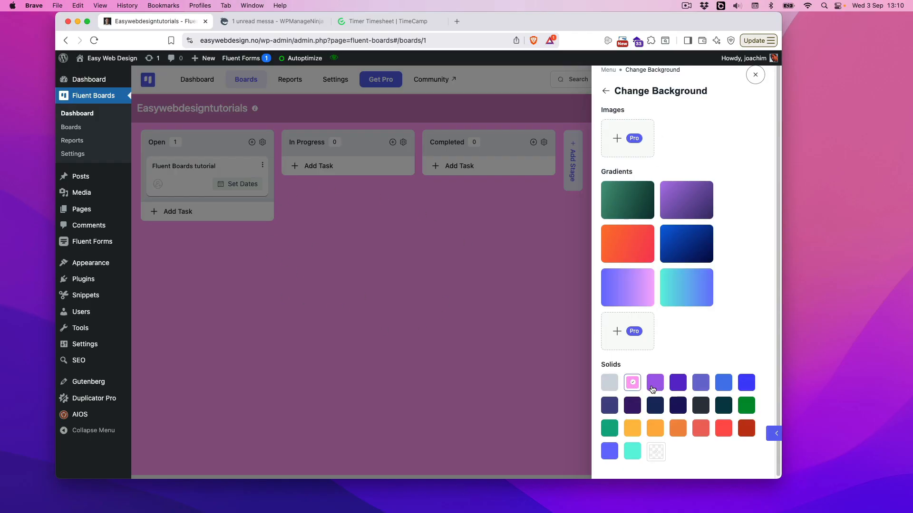
click(611, 386)
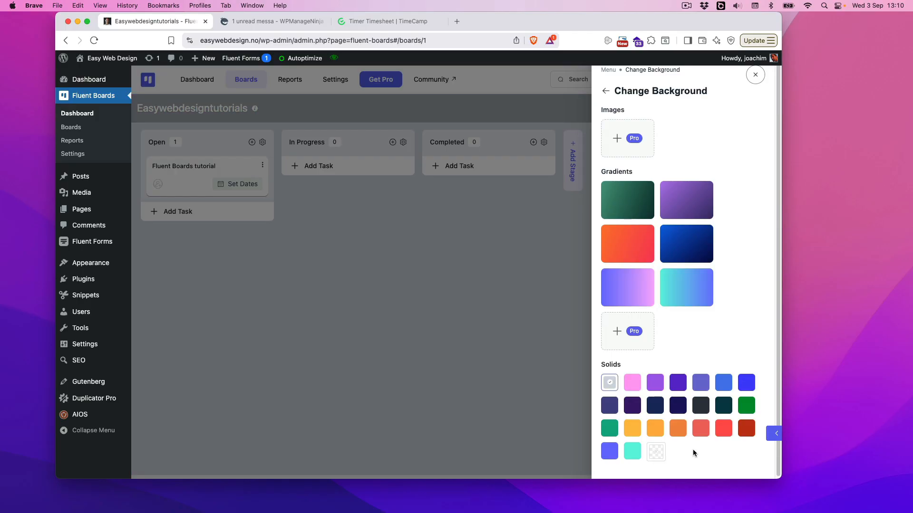
scroll(692, 449, down, 1)
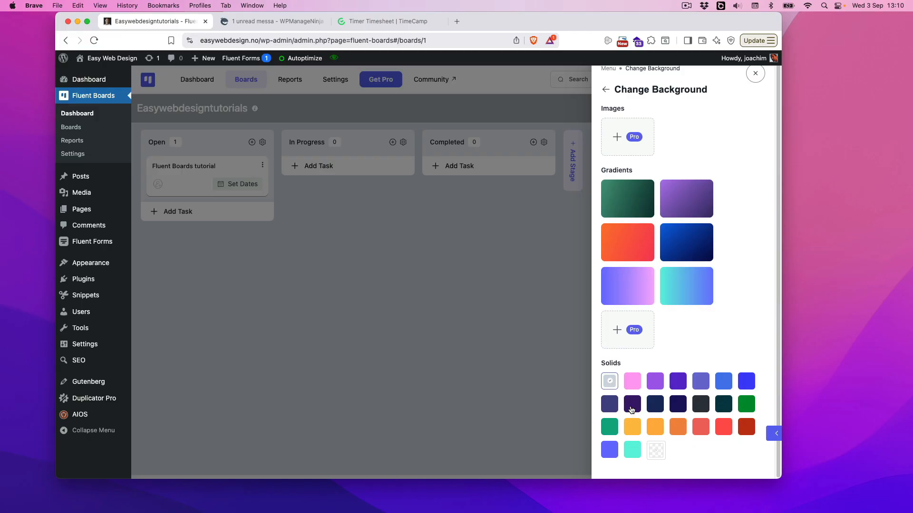
click(634, 449)
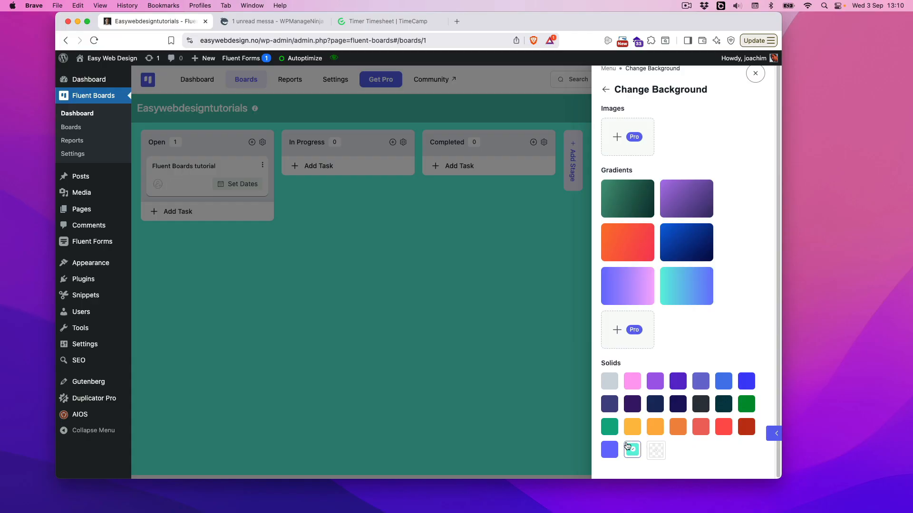
click(610, 449)
click(721, 383)
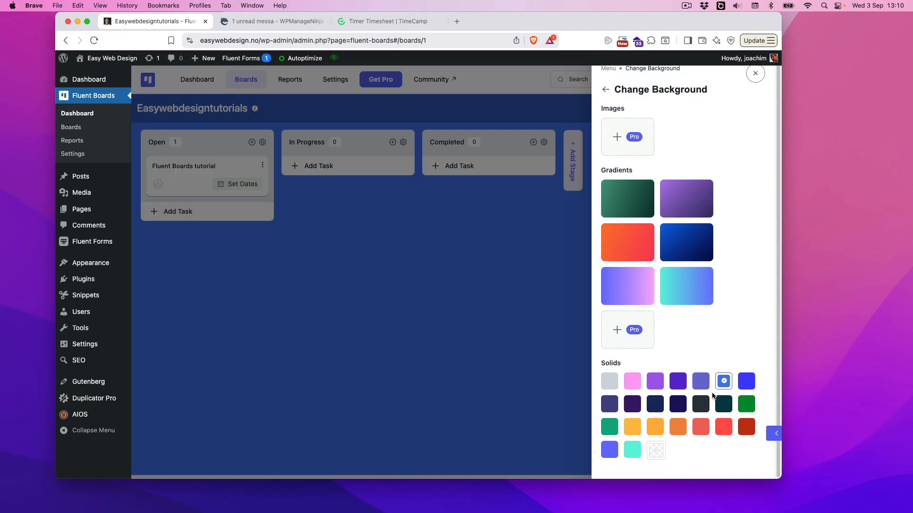
click(637, 384)
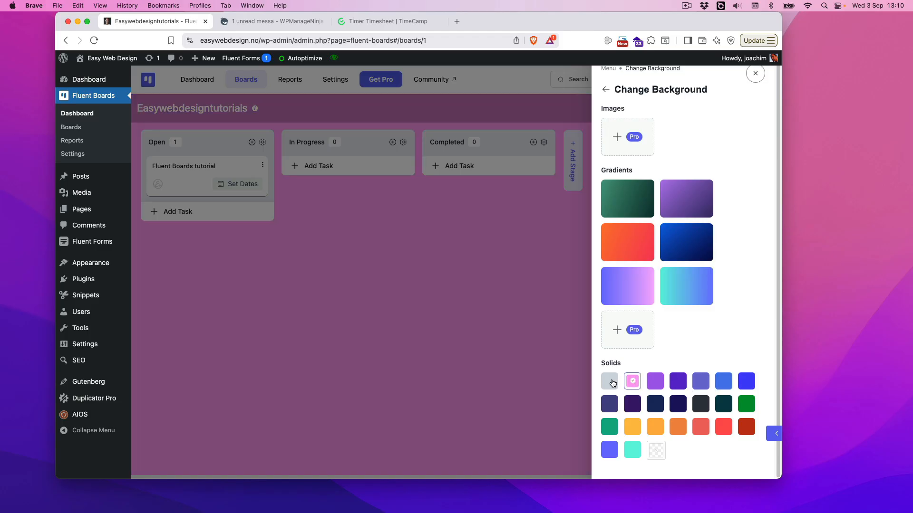
click(611, 383)
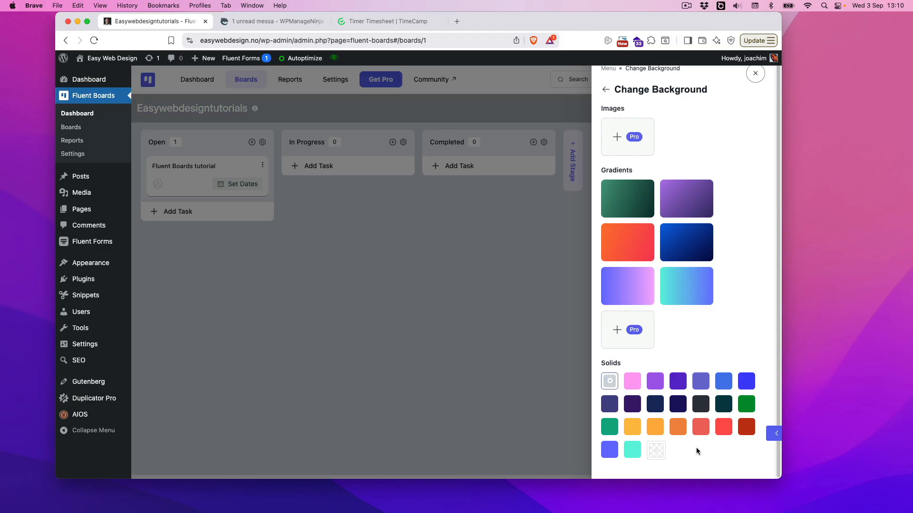
Step: Try the turquoise-blue and blue-pink gradients, set the board background to the dark purple gradient, and return to the board menu
click(704, 296)
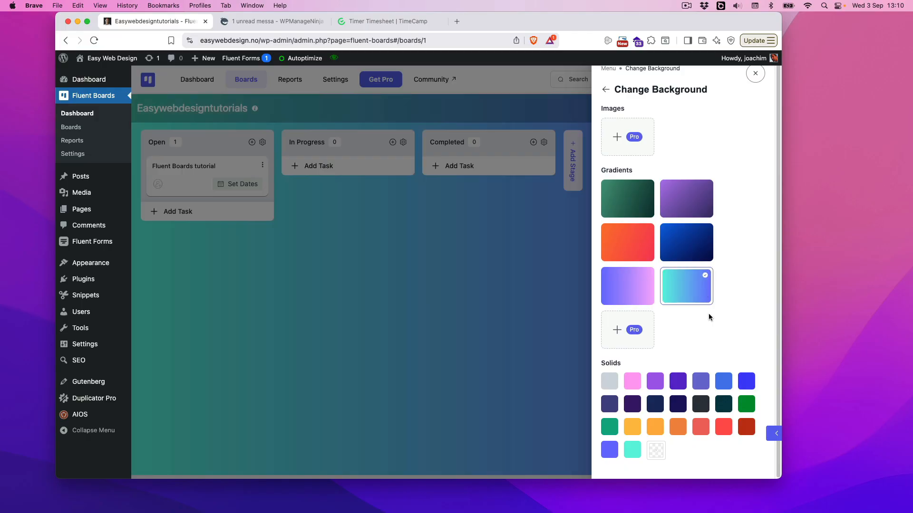
click(642, 300)
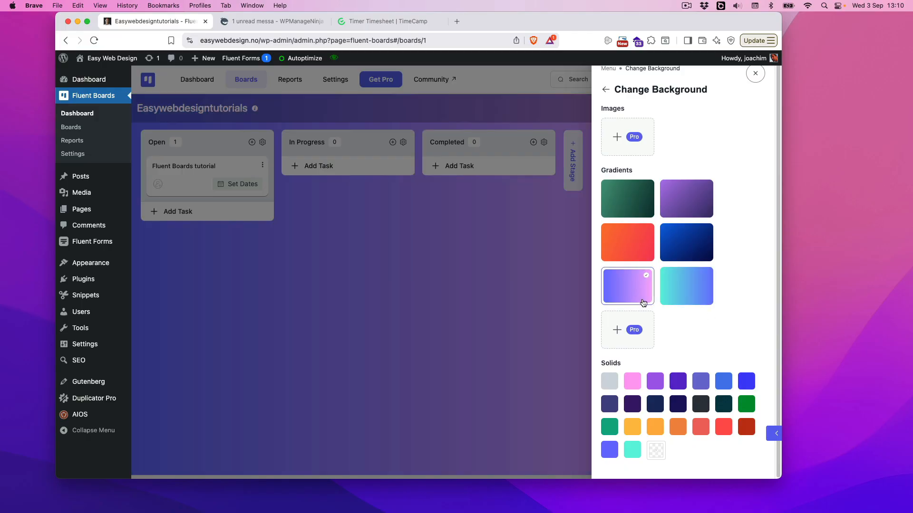
click(690, 302)
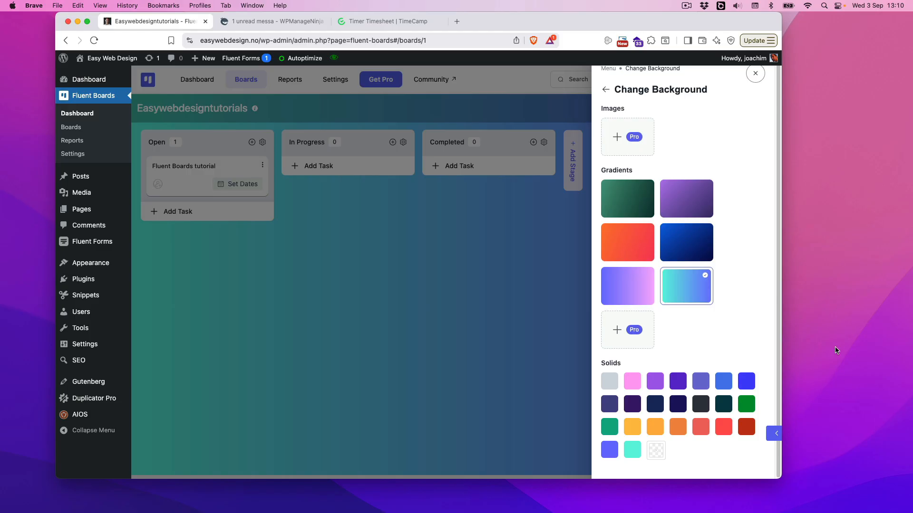
click(700, 213)
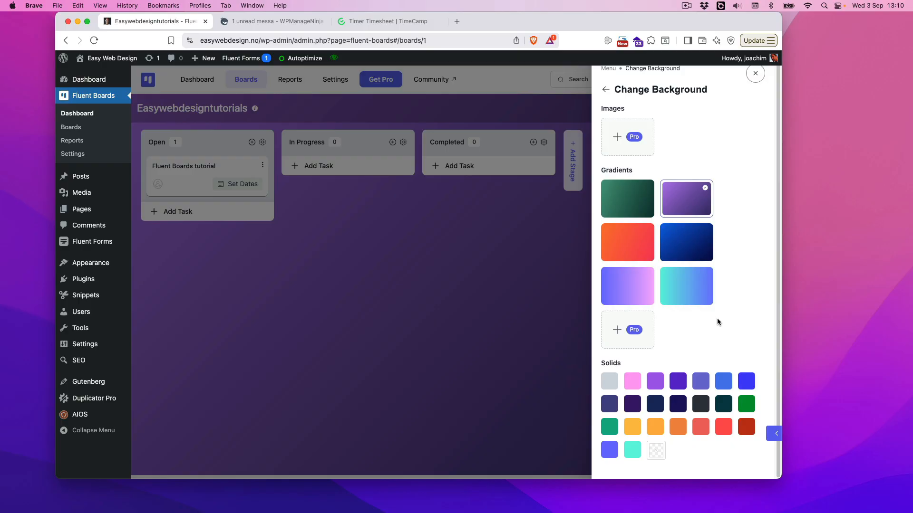
scroll(713, 318, up, 1)
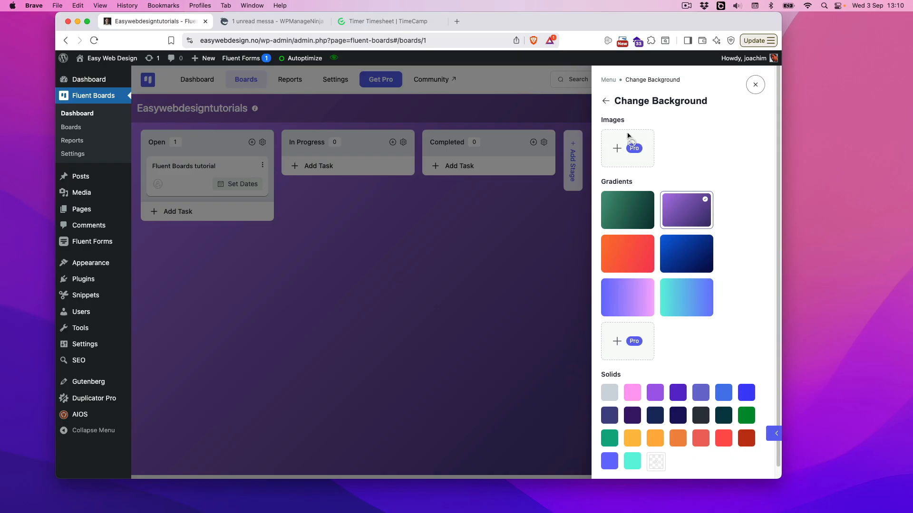
click(605, 101)
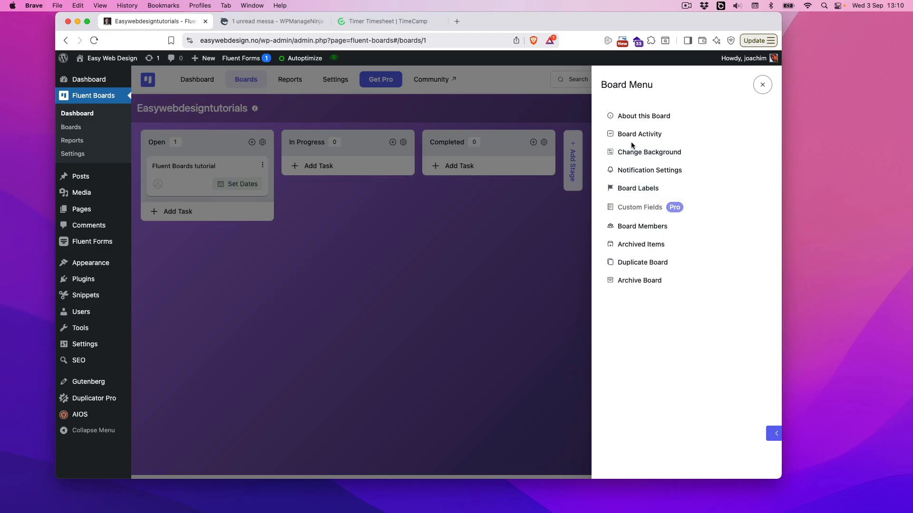
Step: Examine the board's email notification settings and its colour labels, and return to the board menu
click(635, 171)
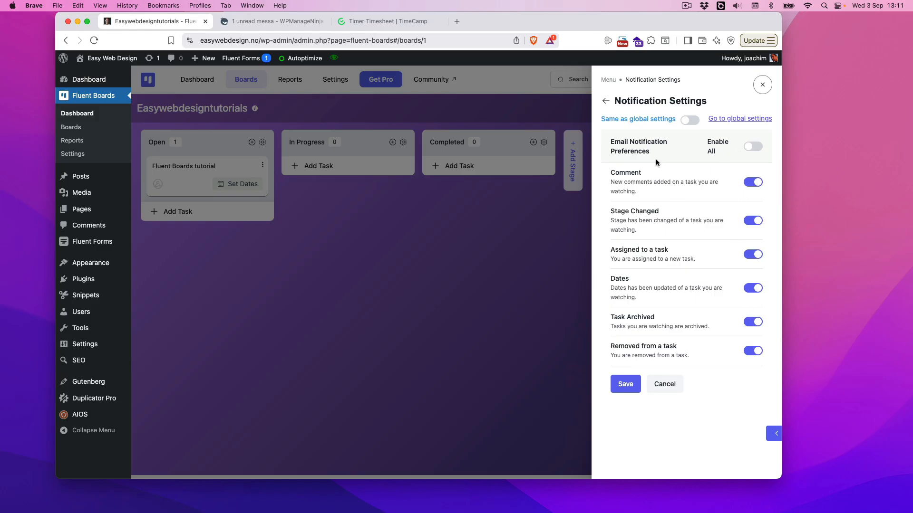
click(604, 101)
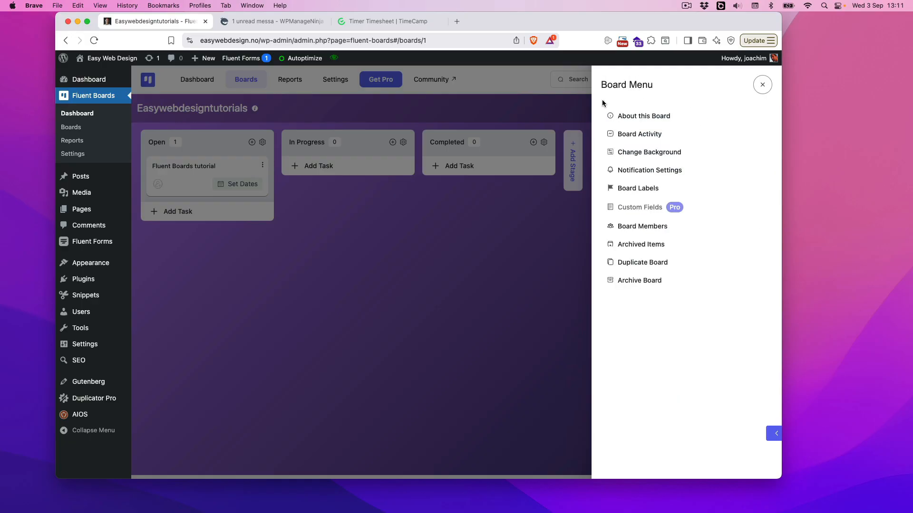
click(633, 188)
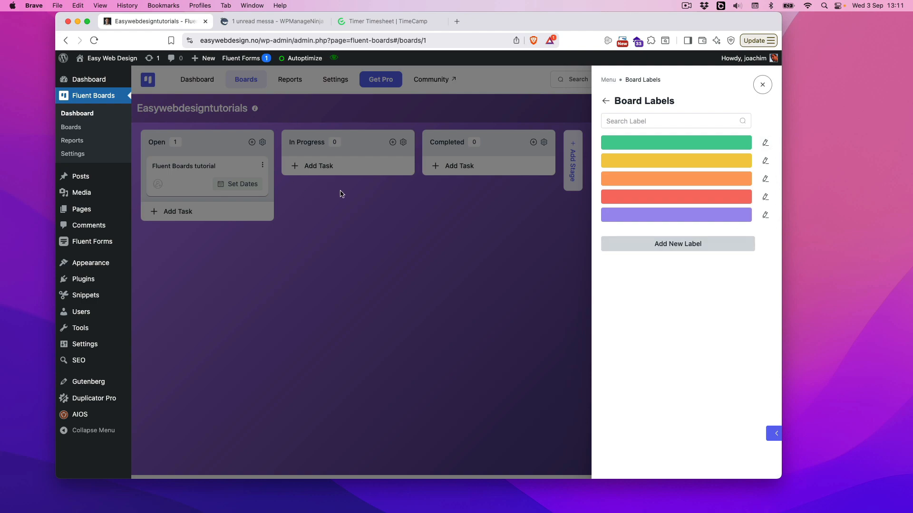
click(600, 100)
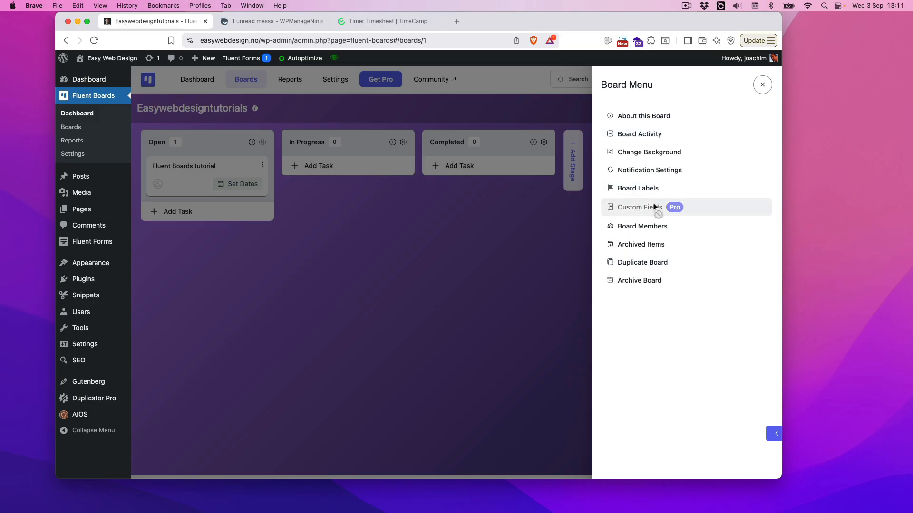
Step: Examine the board's members and its archived tasks and stages, and return to the board menu
click(641, 228)
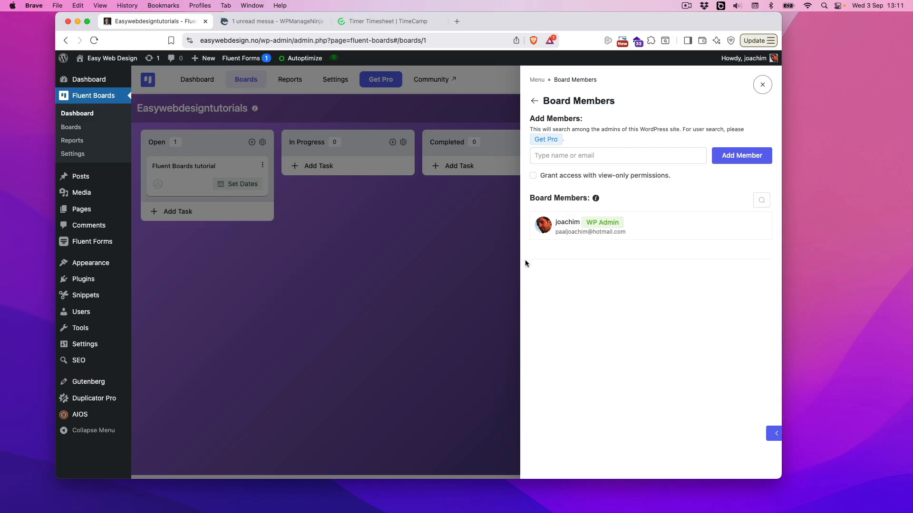
click(535, 102)
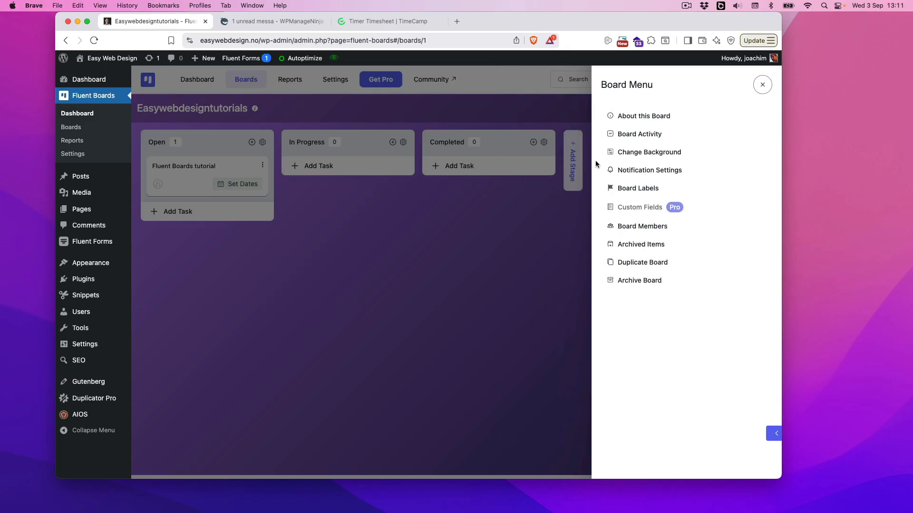
click(631, 246)
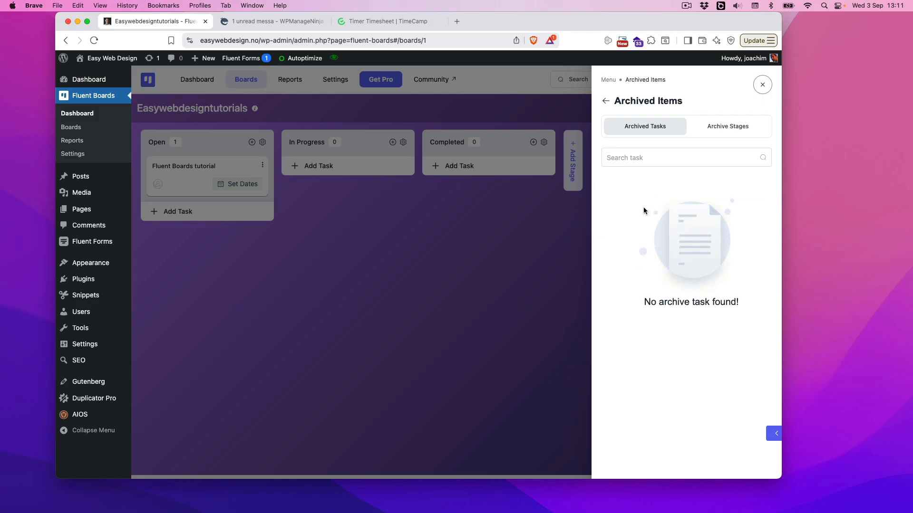
click(737, 128)
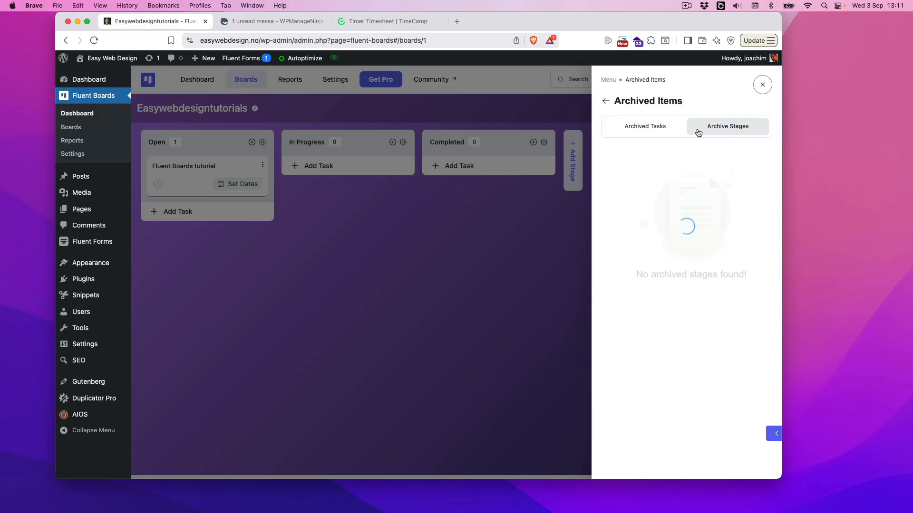
click(638, 122)
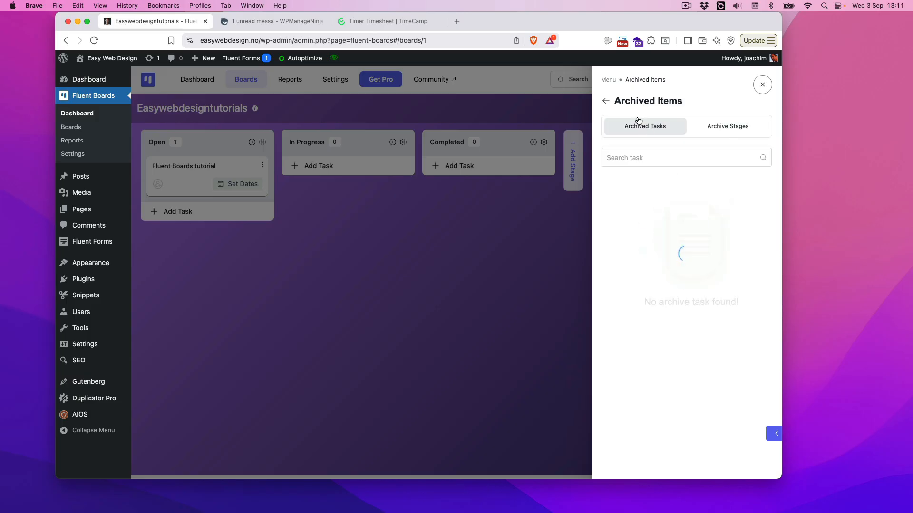
click(605, 102)
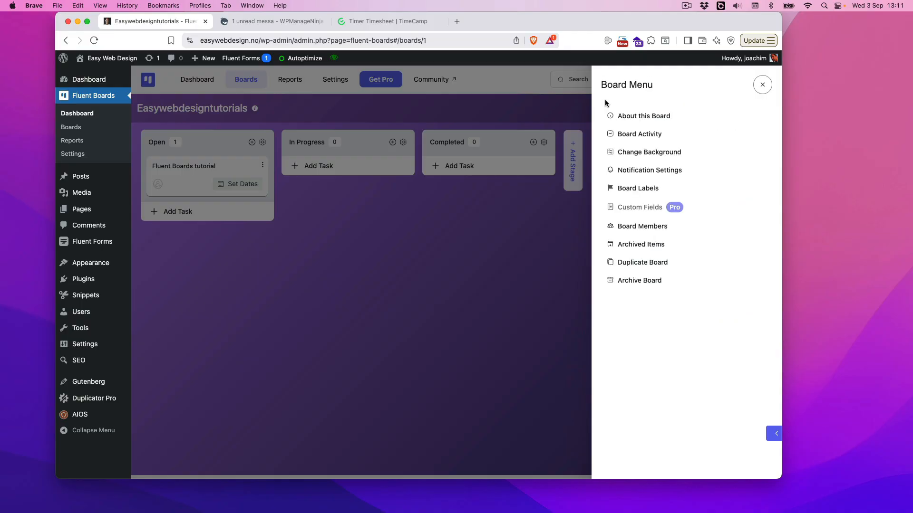
Step: Duplicate the board under the title "Permaculture organisation", with Keep Tasks and Keep Labels enabled and Keep Templates off
click(630, 263)
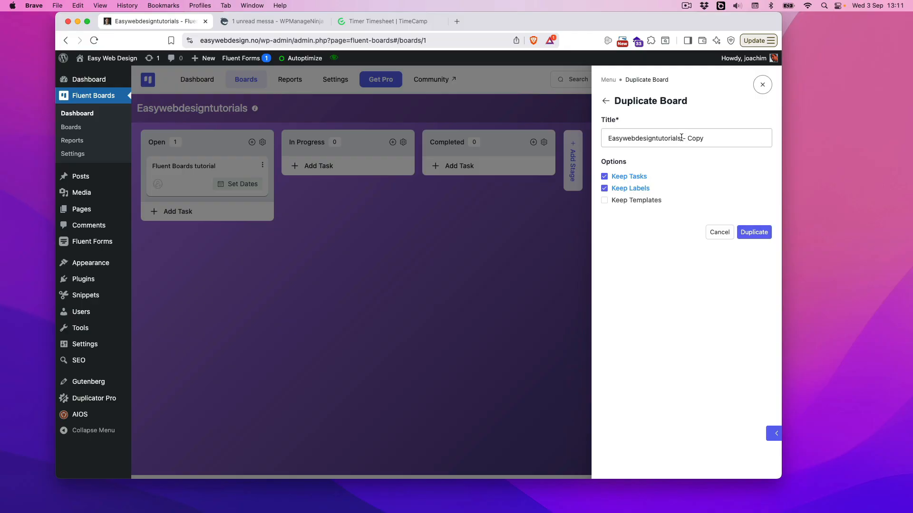
drag(714, 139, 611, 130)
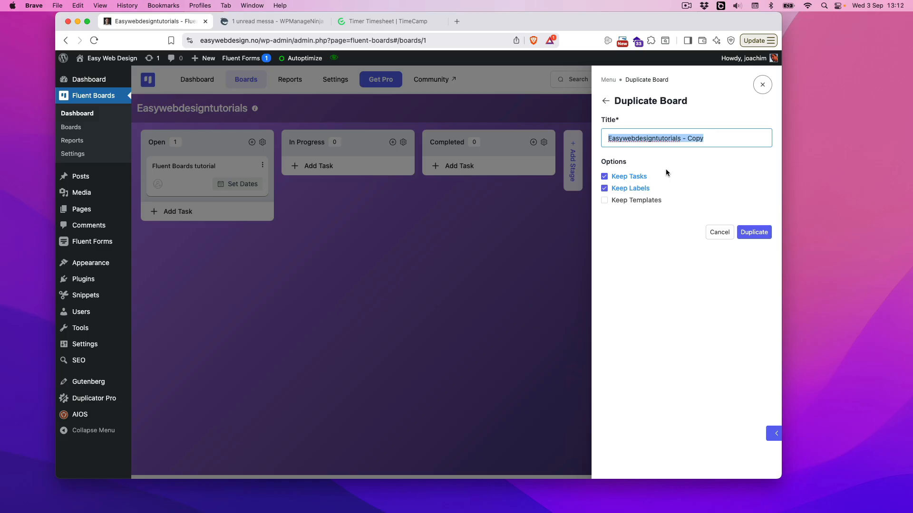
text(P)
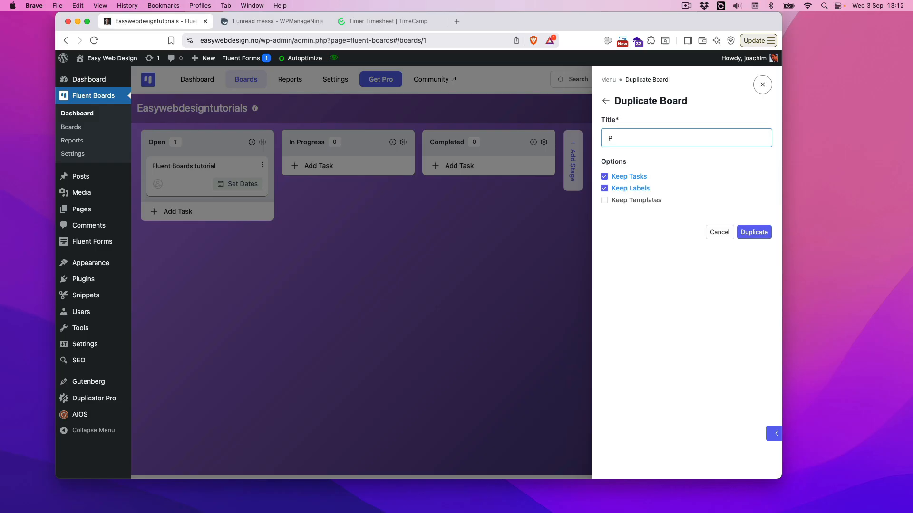
text(ermaculture organisation)
click(763, 232)
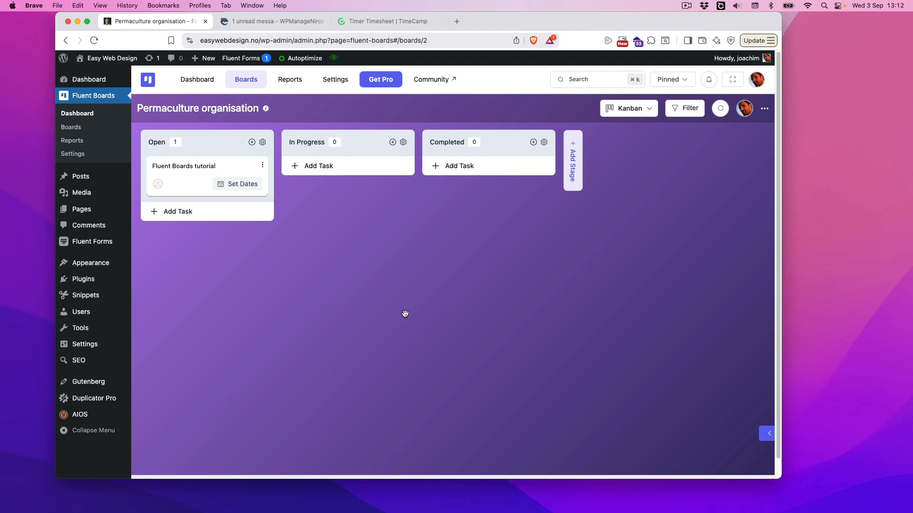
Step: Look over all boards, reopen the Easywebdesigntutorials board, and check its menu for the archive option without archiving it
scroll(404, 315, down, 1)
scroll(404, 312, up, 1)
click(81, 128)
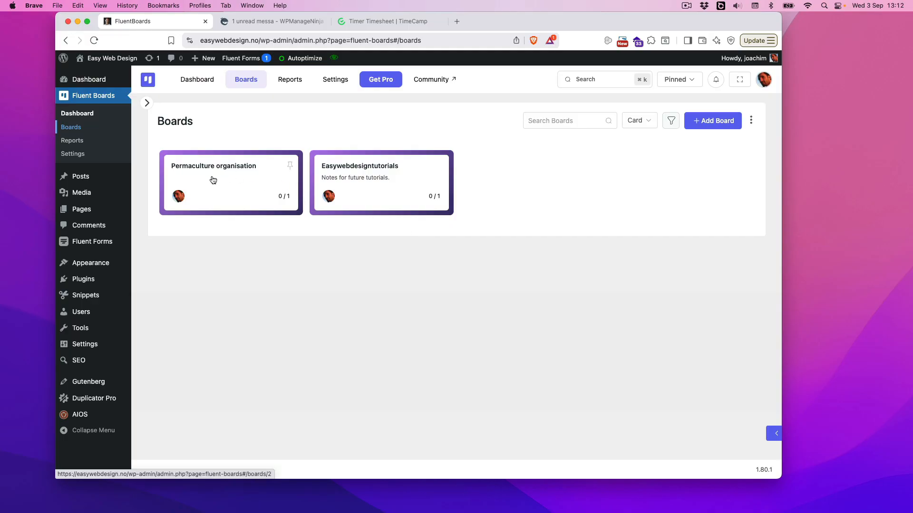
click(392, 189)
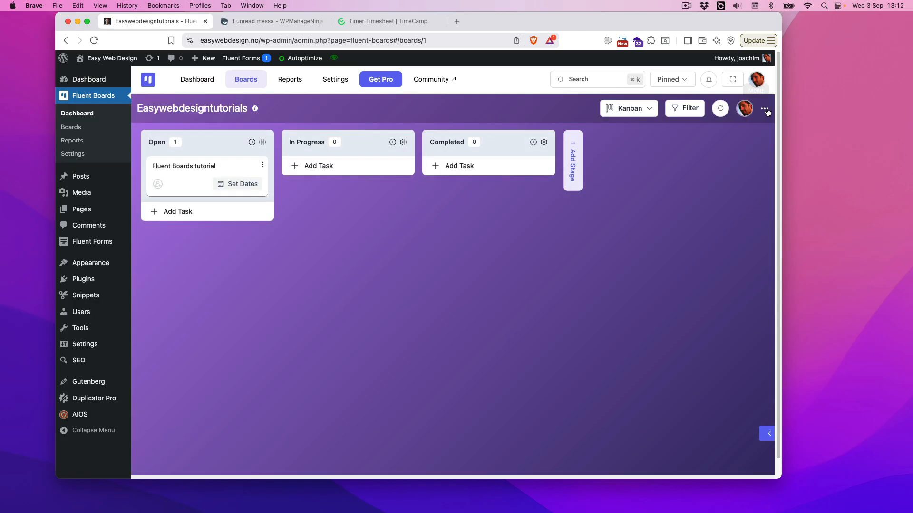
click(765, 109)
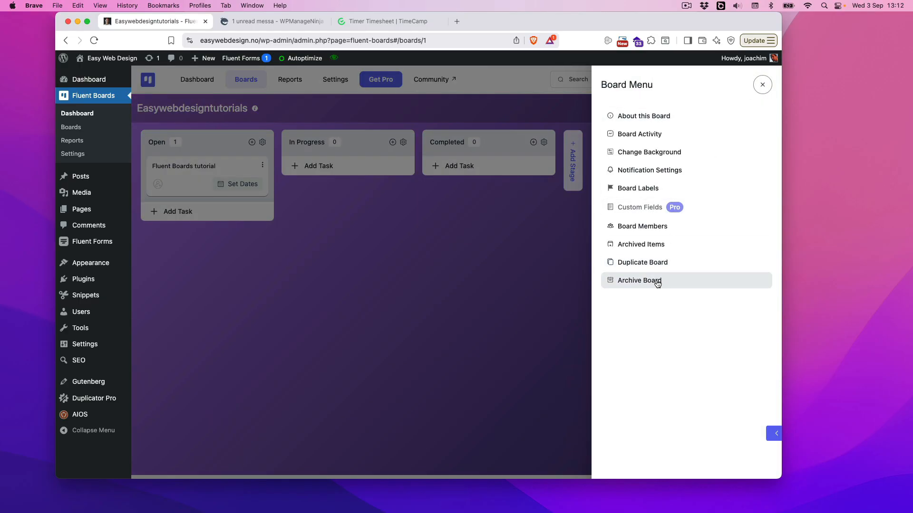
click(537, 283)
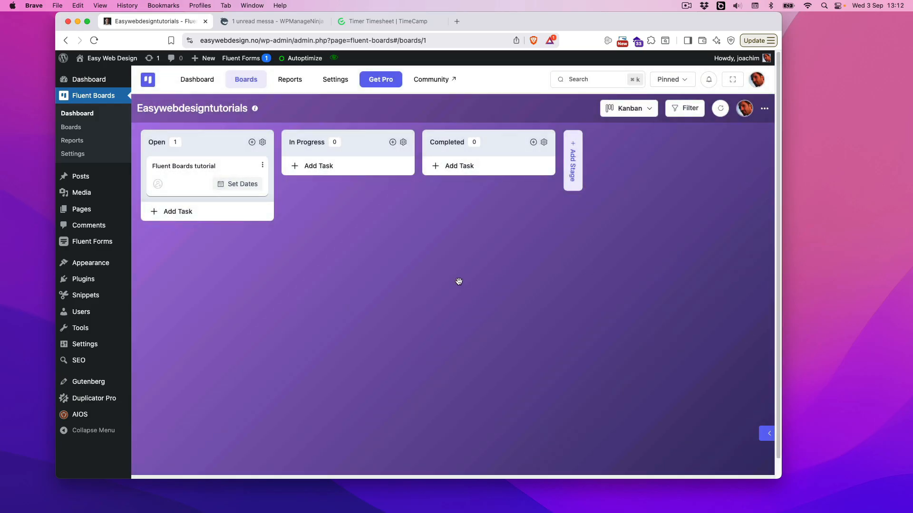
Step: Examine the reports for all boards and the Members Role, General Settings and Incoming Webhook pages of the plugin settings
click(76, 141)
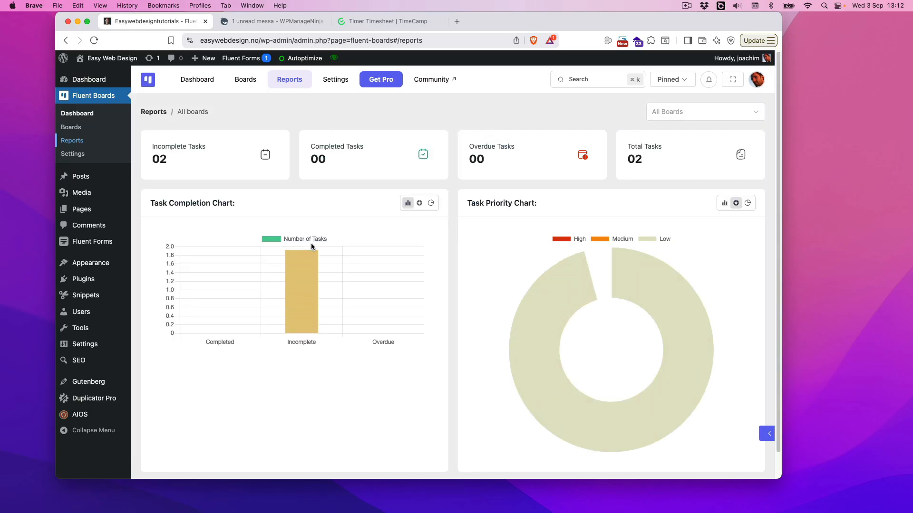
click(73, 154)
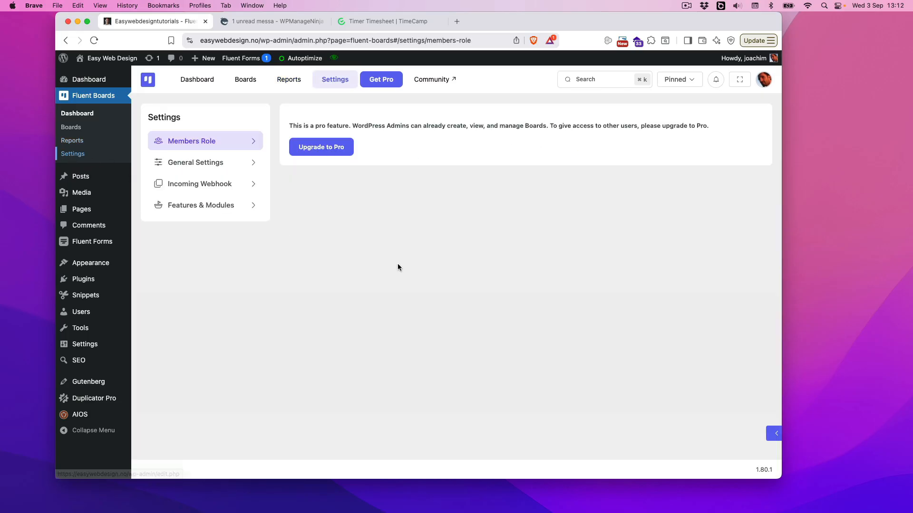
click(205, 162)
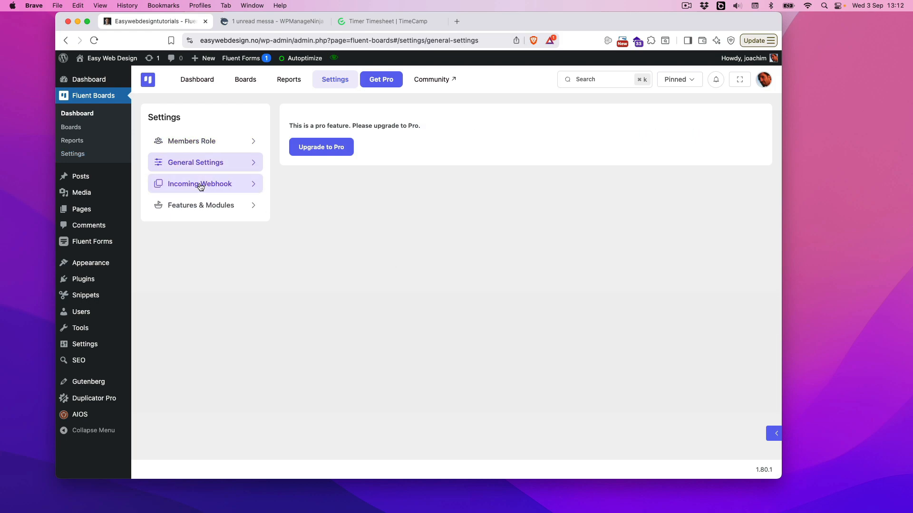
click(204, 142)
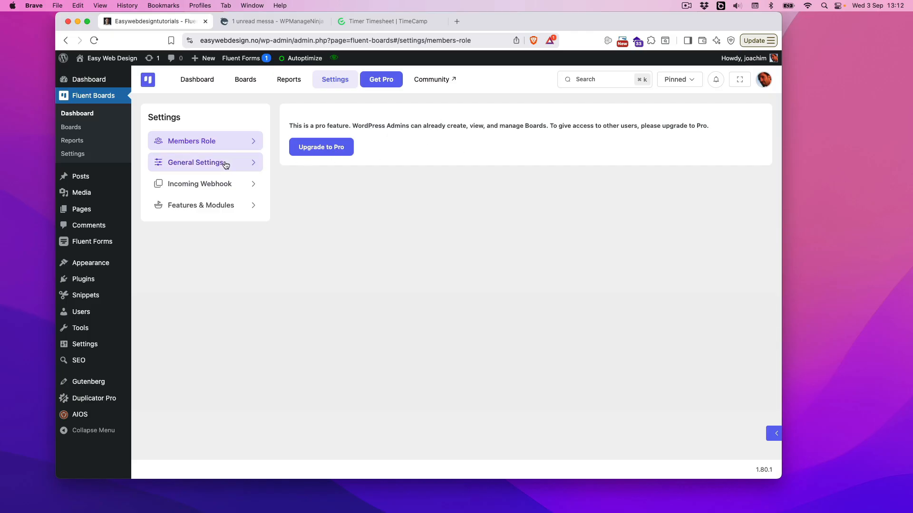
click(209, 163)
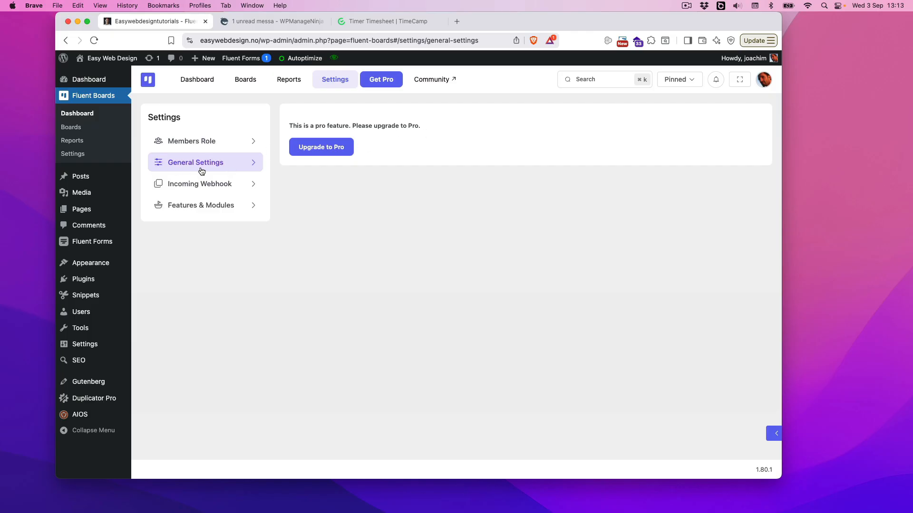
click(198, 184)
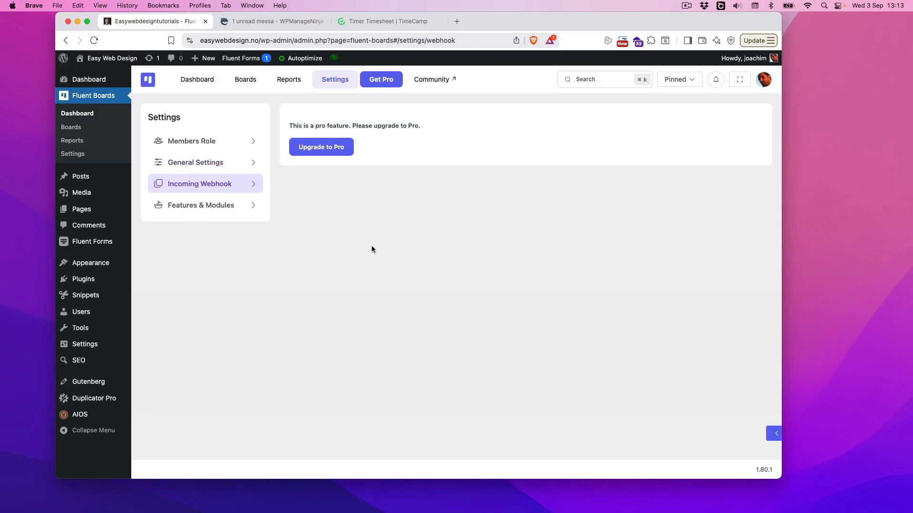
Step: Examine the advanced modules and the recommended plugins and addons in the Features & Modules settings
click(211, 210)
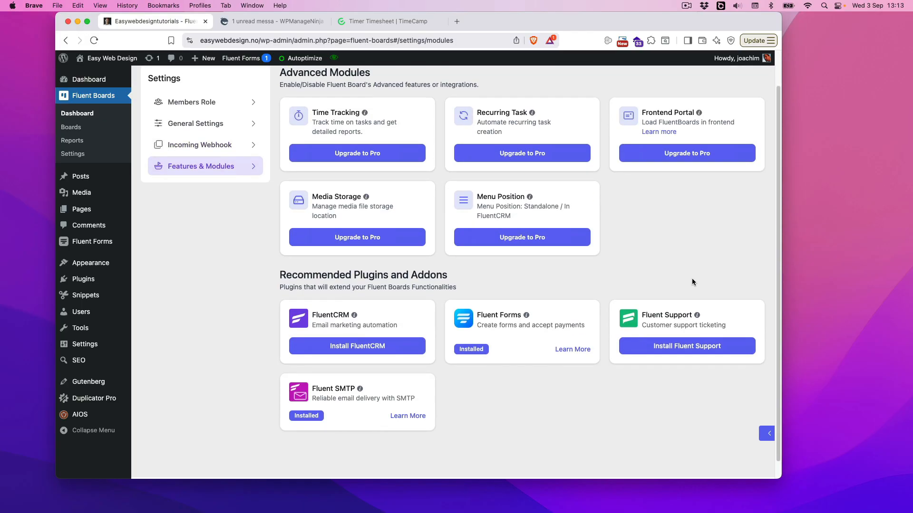
scroll(692, 281, down, 2)
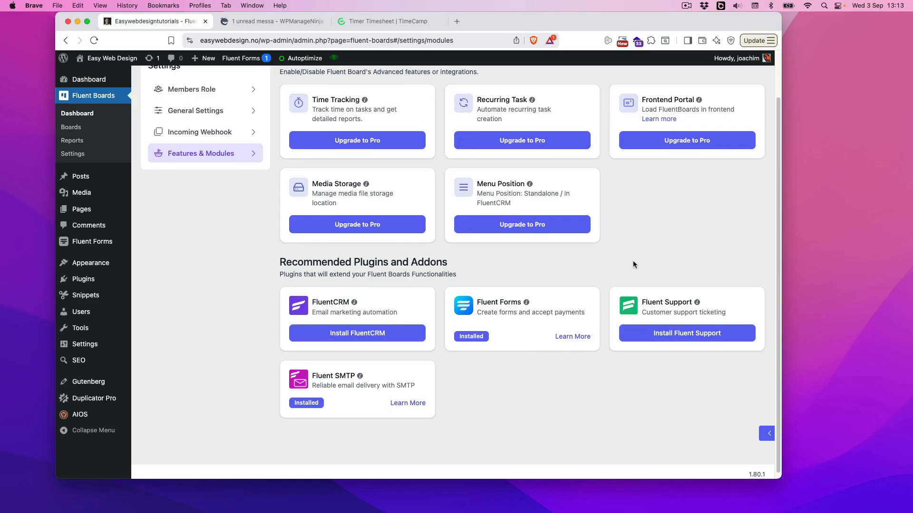
scroll(634, 266, up, 2)
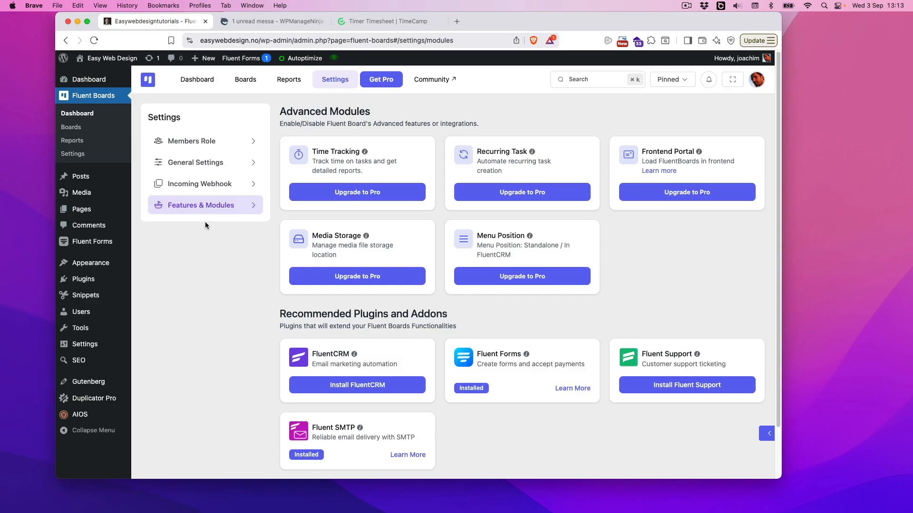
scroll(204, 269, down, 2)
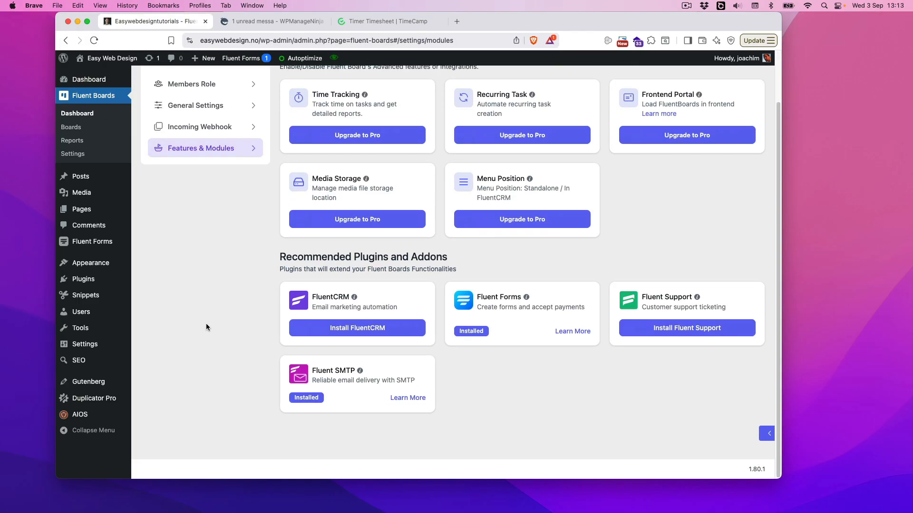
scroll(224, 278, up, 2)
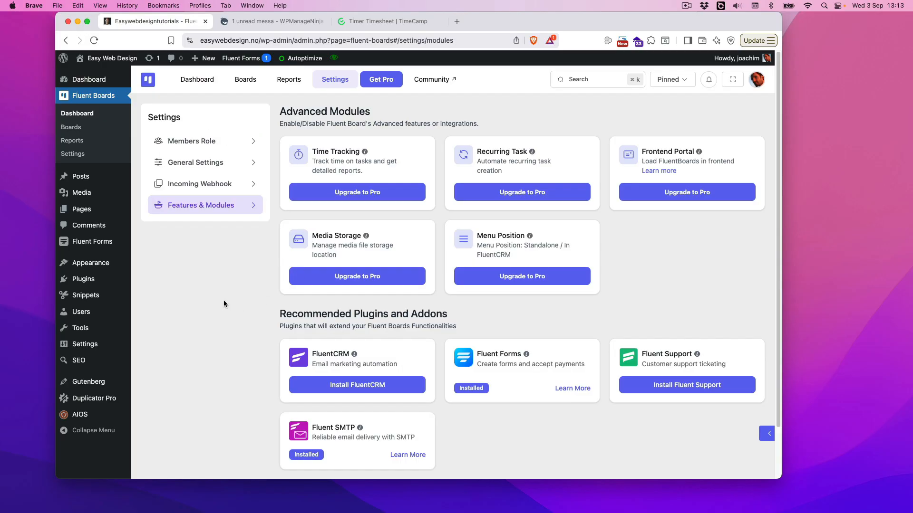
Step: Open the Easywebdesigntutorials board and add a task titled "Fluent Community tutorial" to the Open stage
click(77, 124)
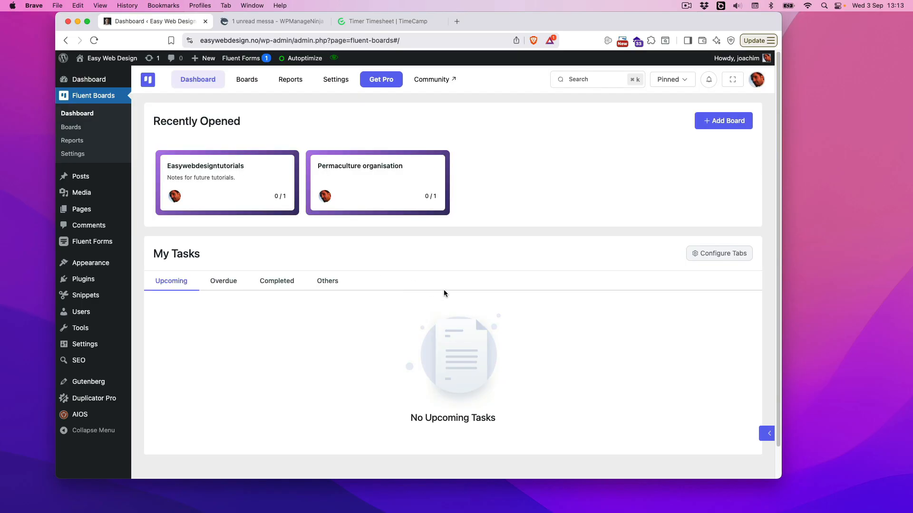
click(220, 178)
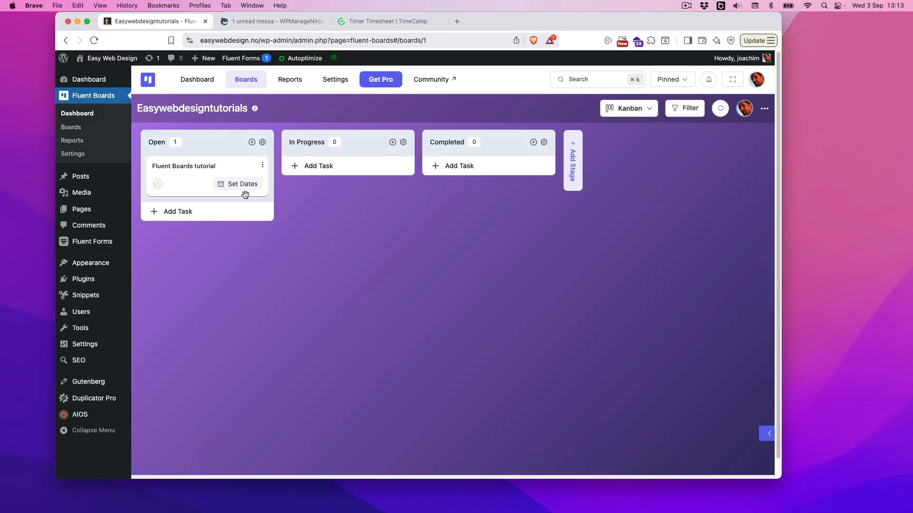
click(183, 210)
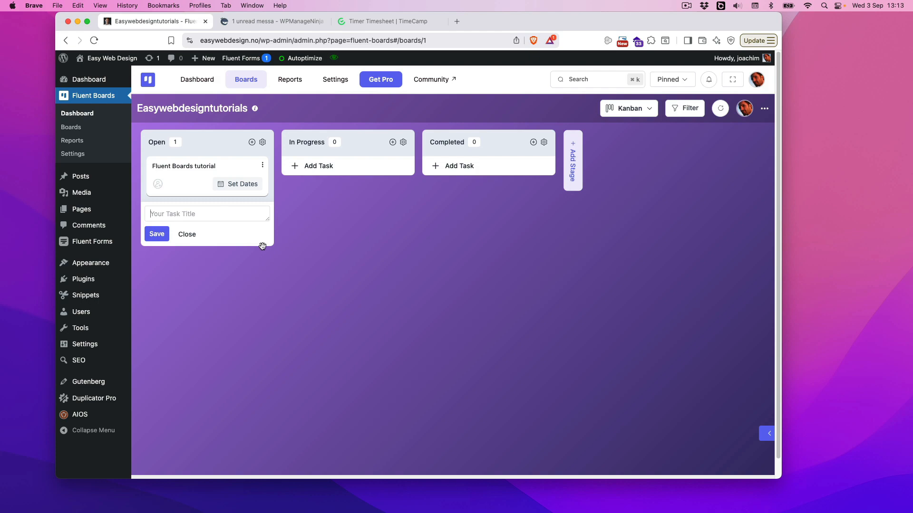
text(Fluen)
text(t CXo)
text(unity tutora)
click(157, 233)
Step: Add a task titled "Fluent Boards video" to the In Progress stage
click(326, 166)
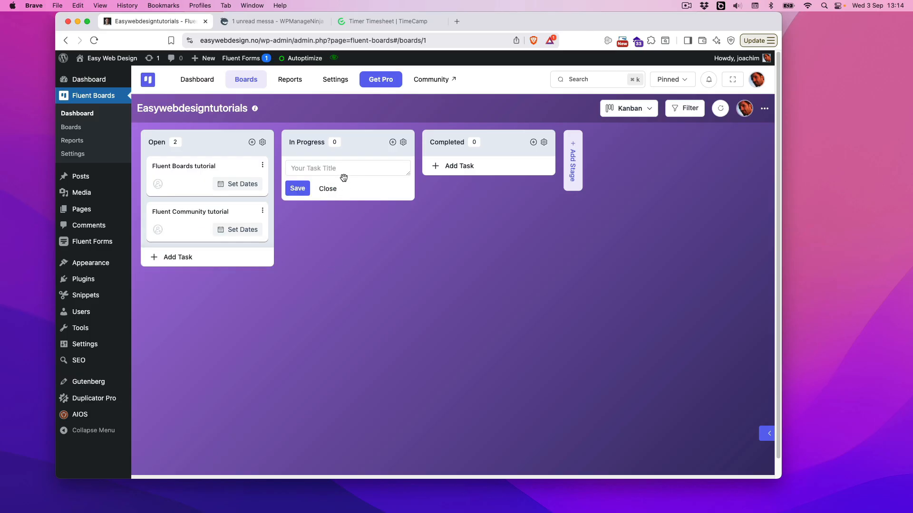
text(Fluent Boards video)
click(293, 189)
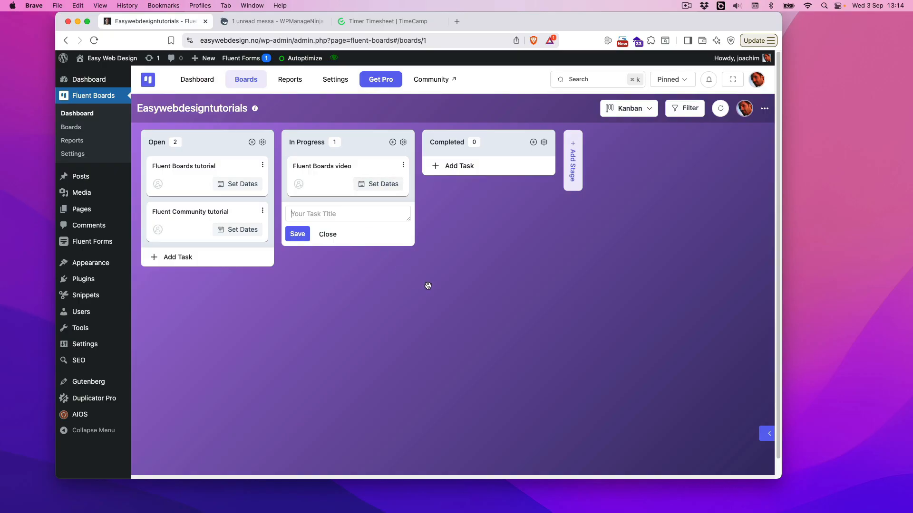
Step: Switch to TimeCamp to look at its timesheet, and return to the FluentBoards board
click(384, 22)
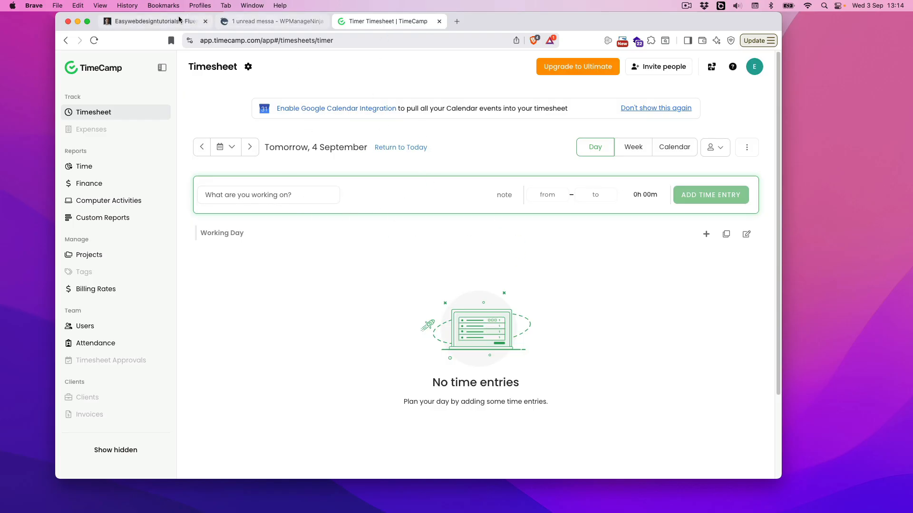
click(179, 20)
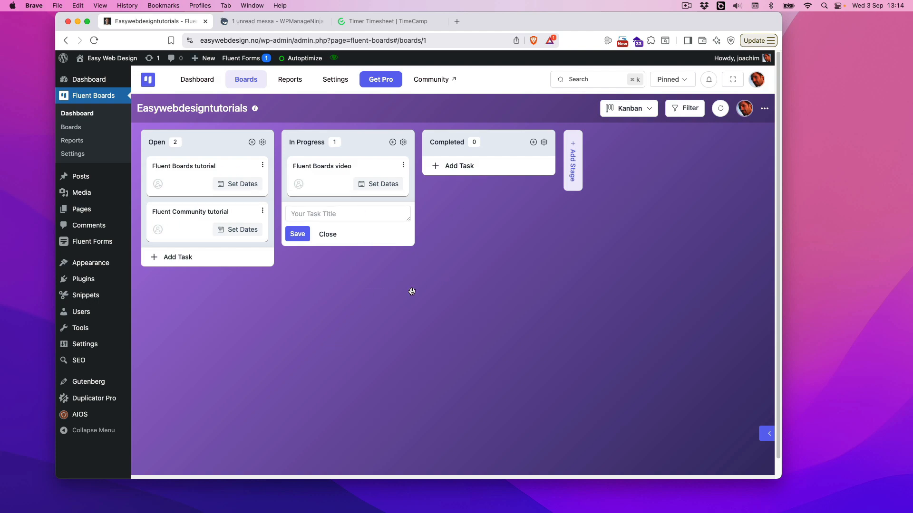
Step: Look over the list of boards and the task reports for all boards, and reopen the Easywebdesigntutorials board
click(72, 127)
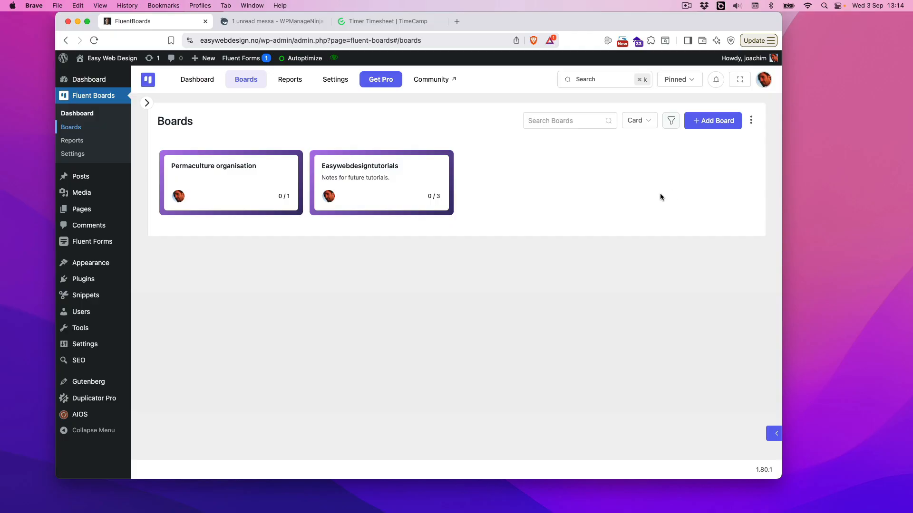
click(71, 141)
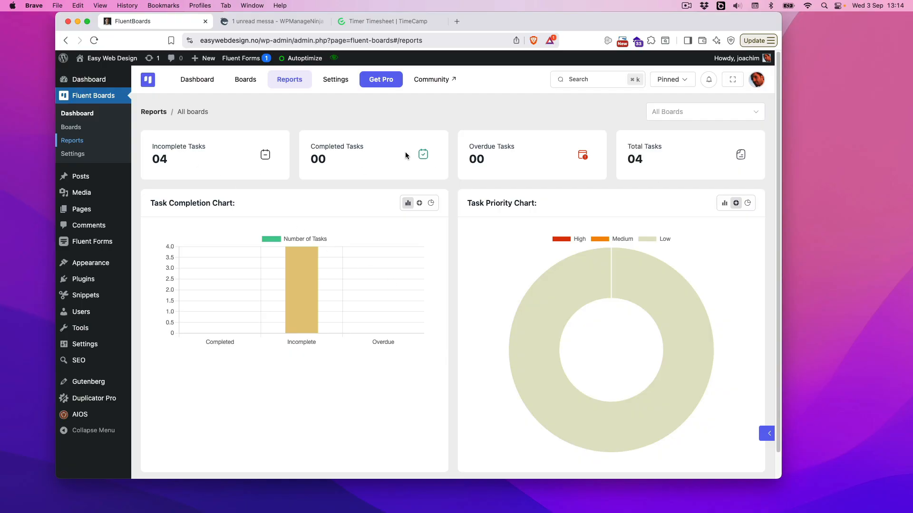
click(71, 127)
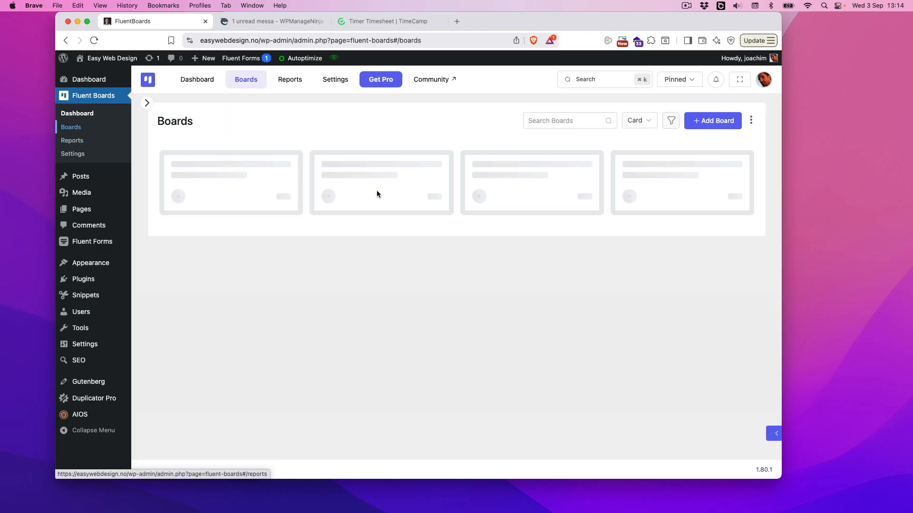
click(379, 194)
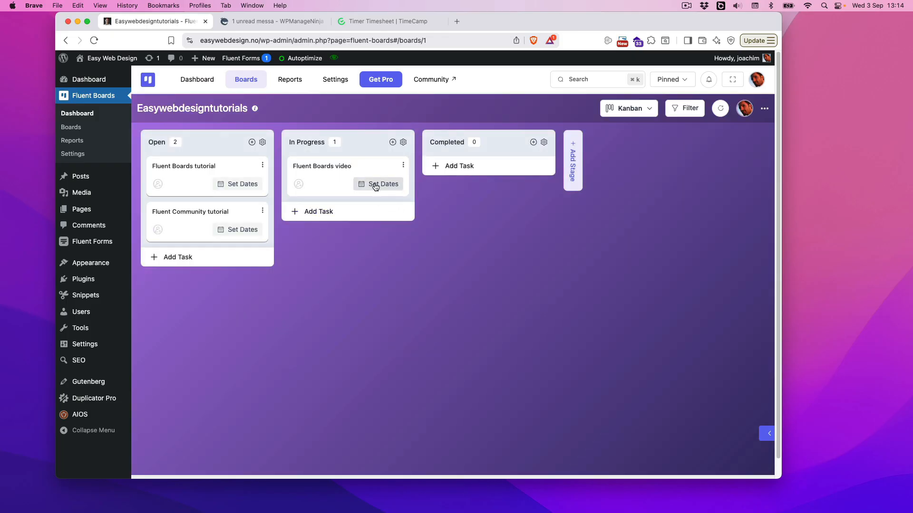
Step: Check the date picker of the "Fluent Boards video" task and the new stage form, closing both without saving
click(375, 185)
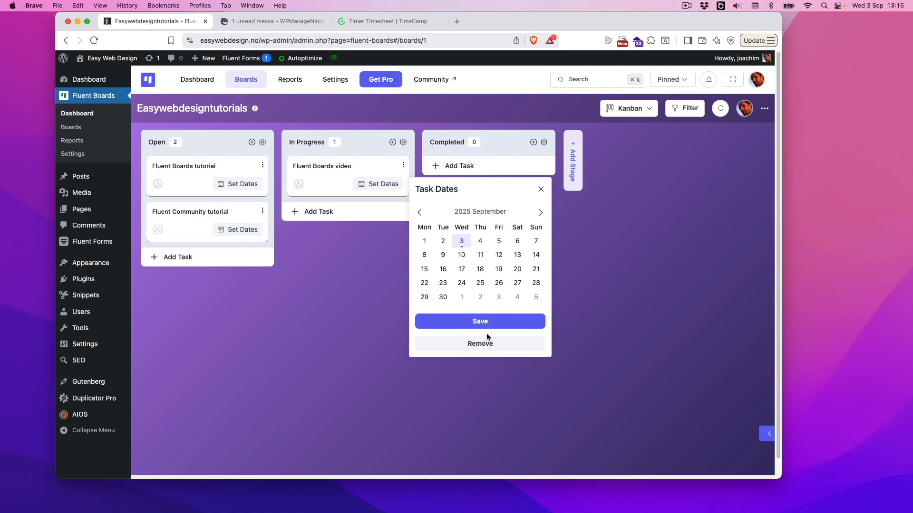
click(585, 263)
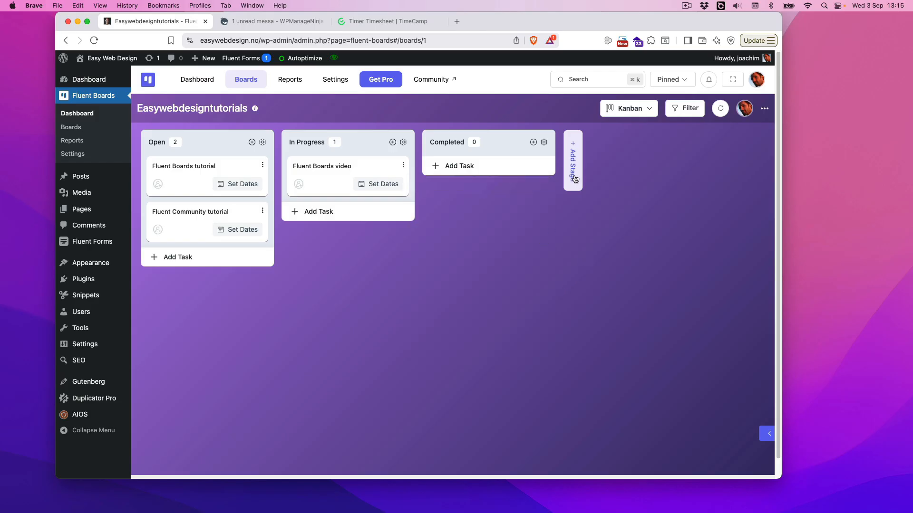
click(573, 176)
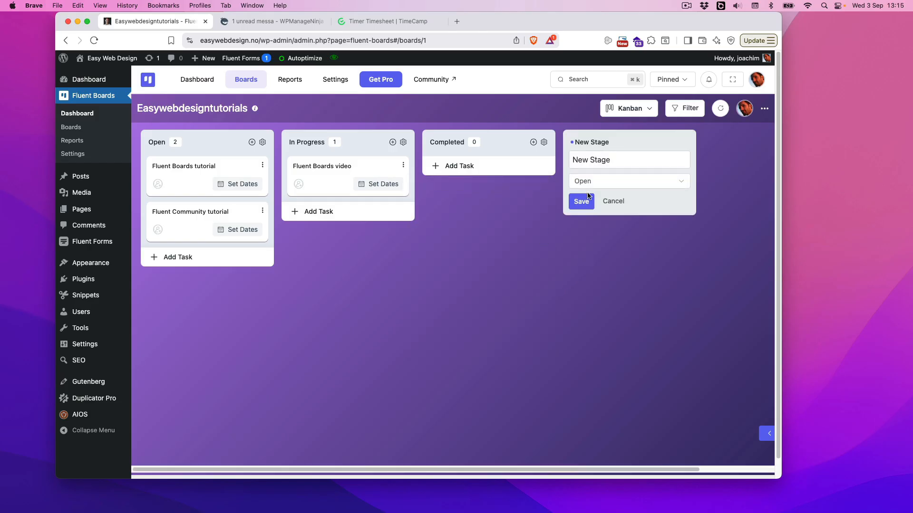
click(610, 201)
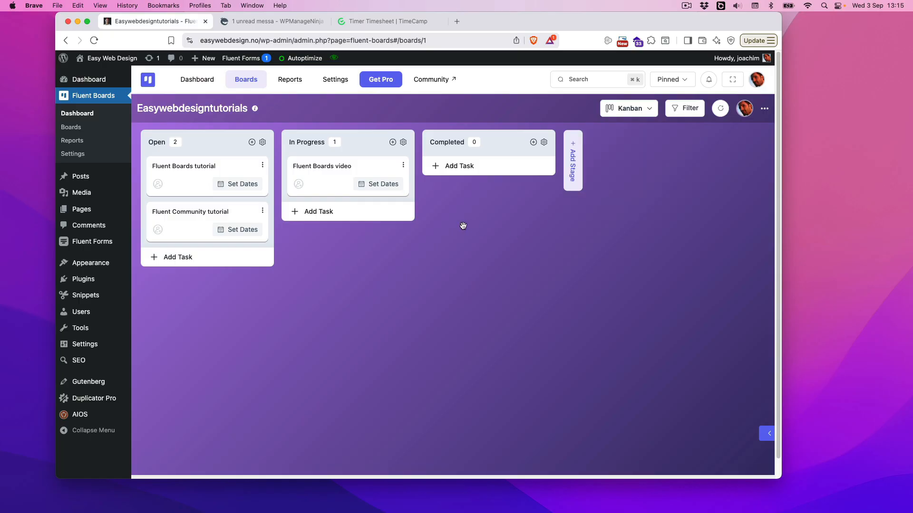
Step: Return to the boards overview and open the Easywebdesigntutorials board again
click(71, 127)
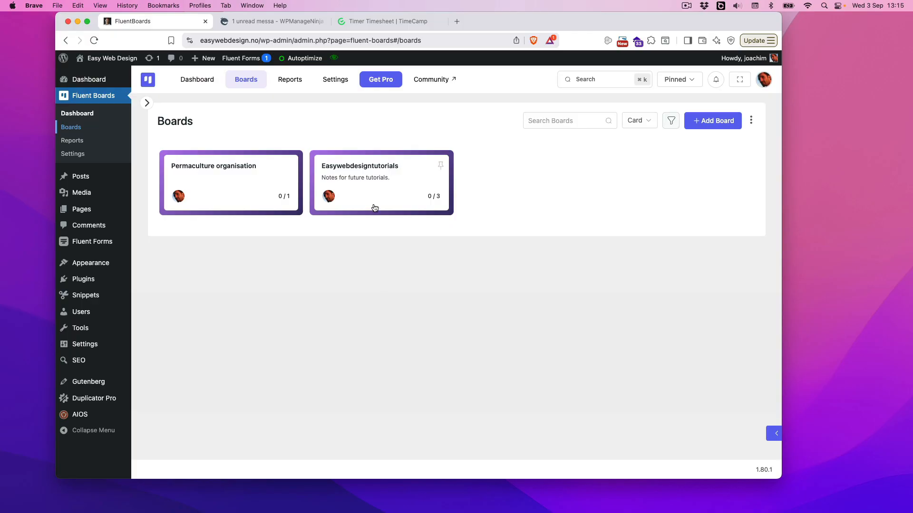
click(362, 170)
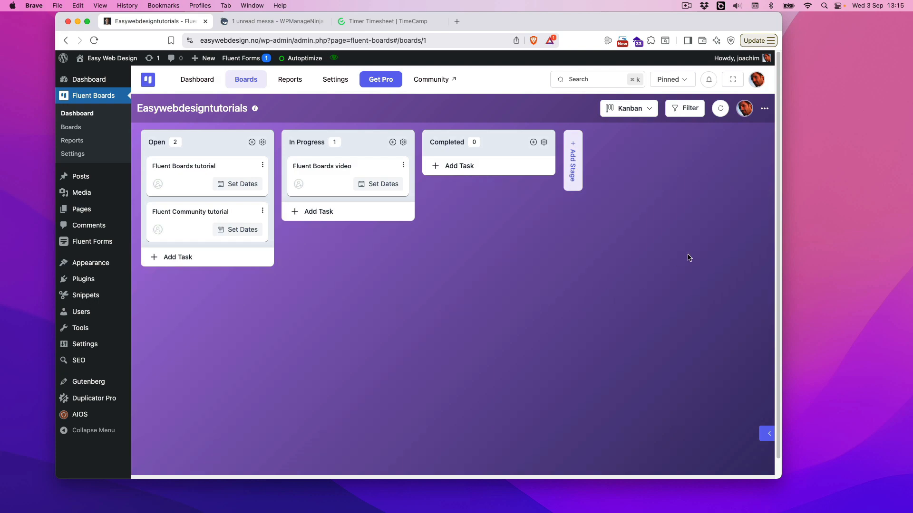
click(686, 6)
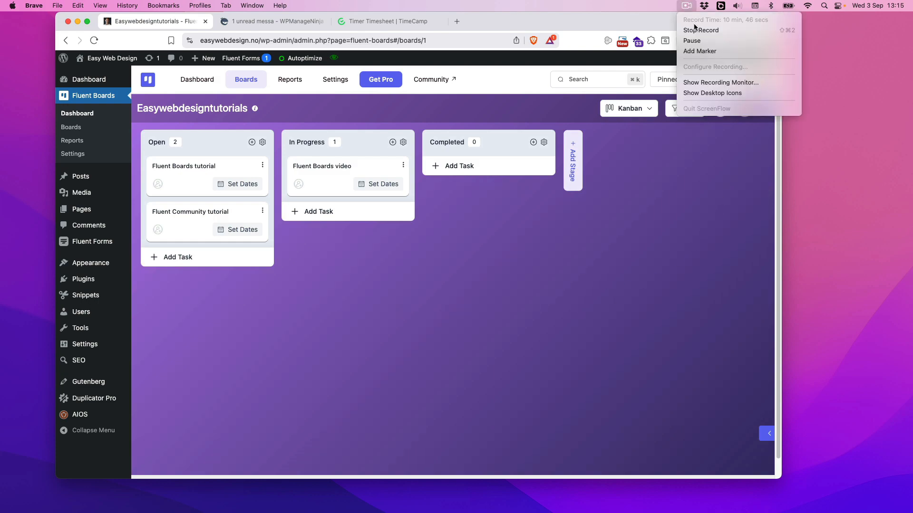